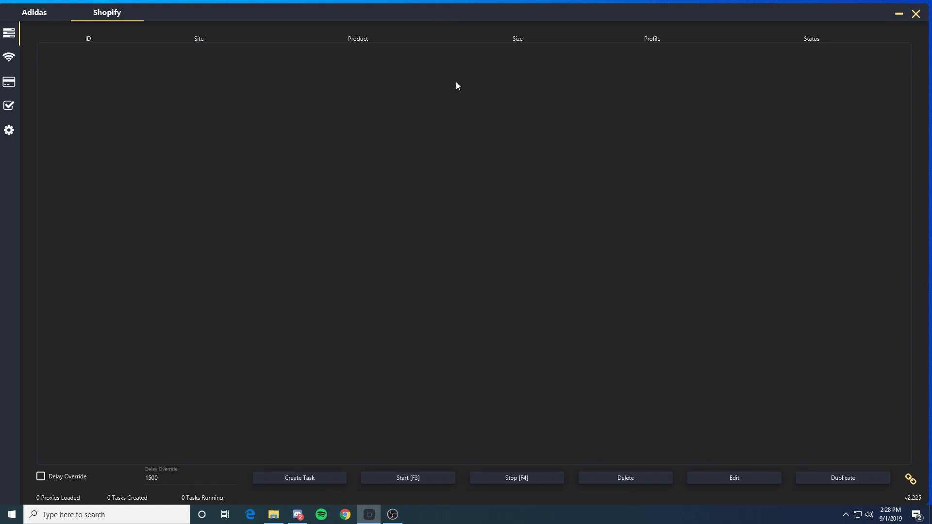
Step: Tick the Delay Override checkbox and keep its value at 1500
drag(479, 18, 481, 19)
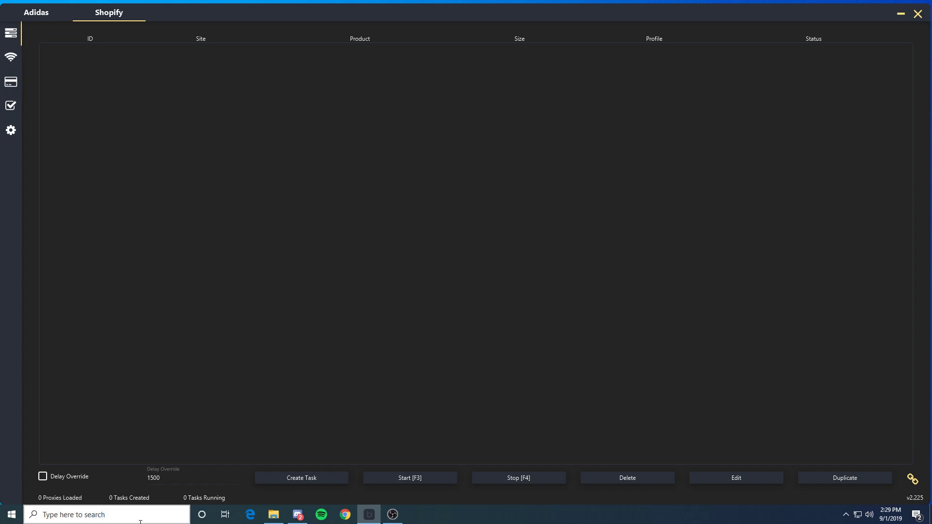
click(62, 476)
click(65, 479)
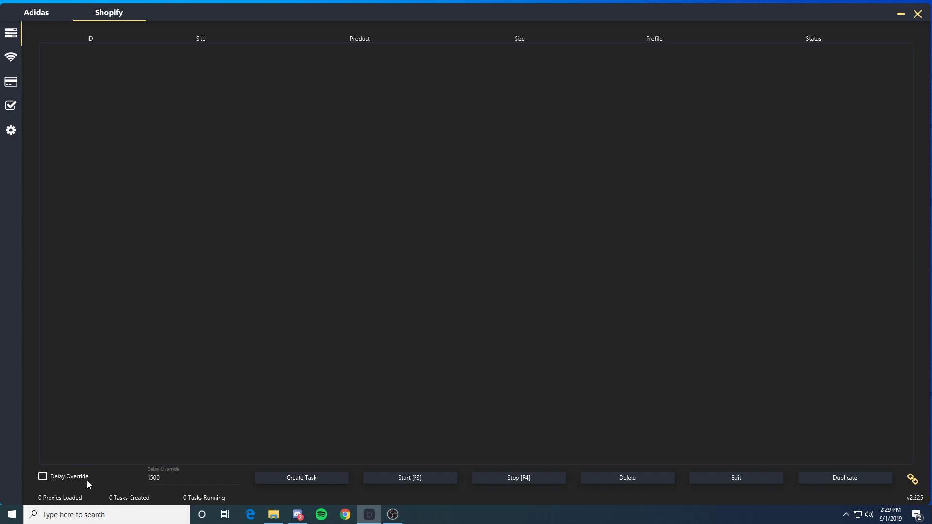
click(184, 479)
click(43, 476)
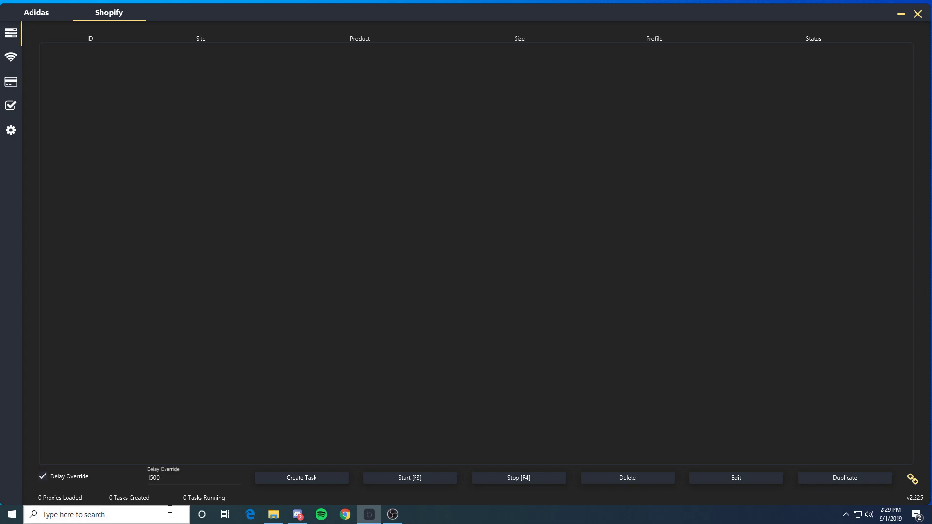
drag(163, 478, 153, 478)
click(199, 474)
click(218, 427)
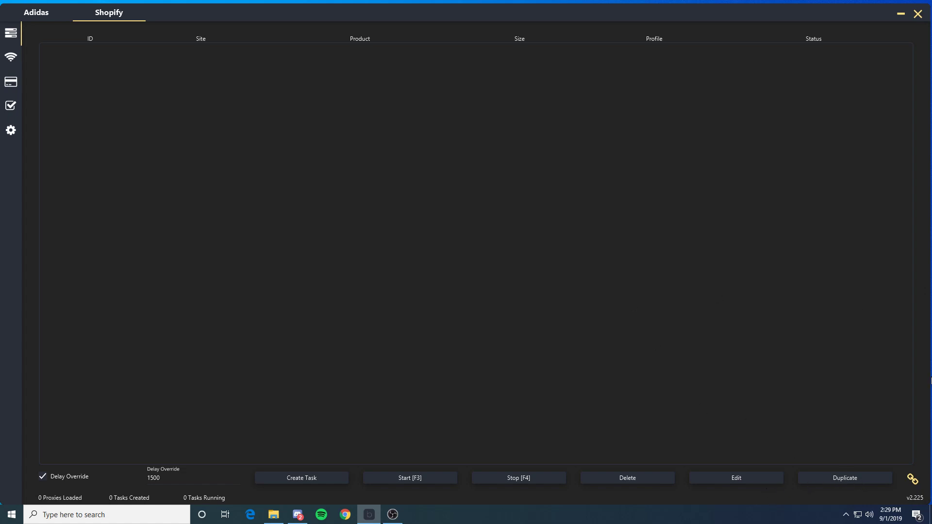
click(913, 479)
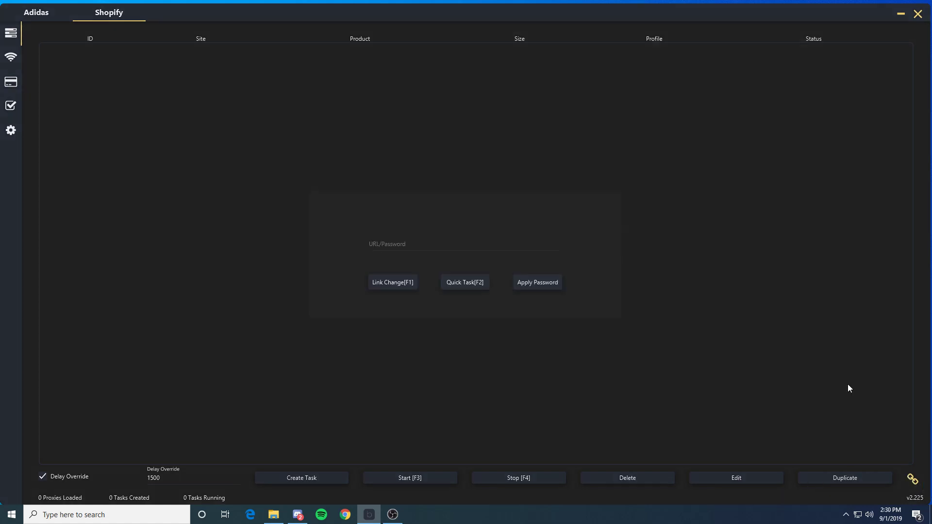
click(416, 244)
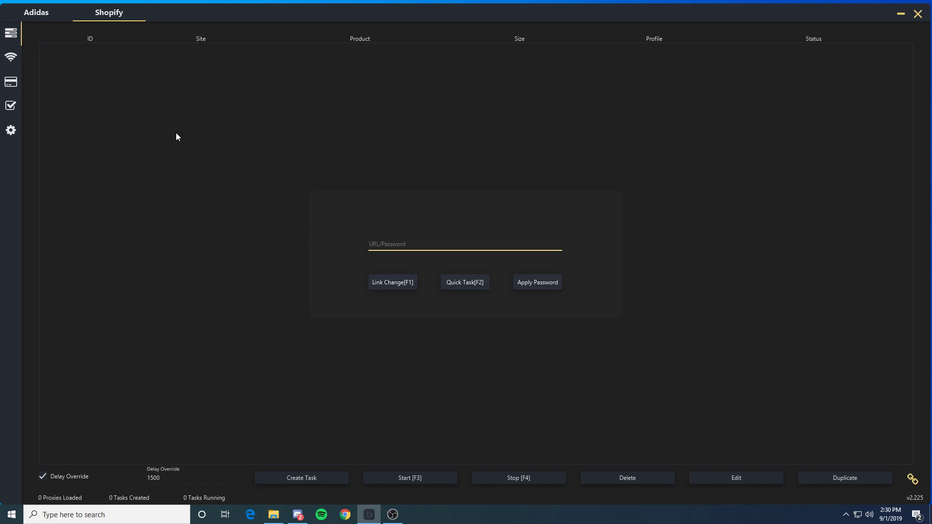
click(134, 142)
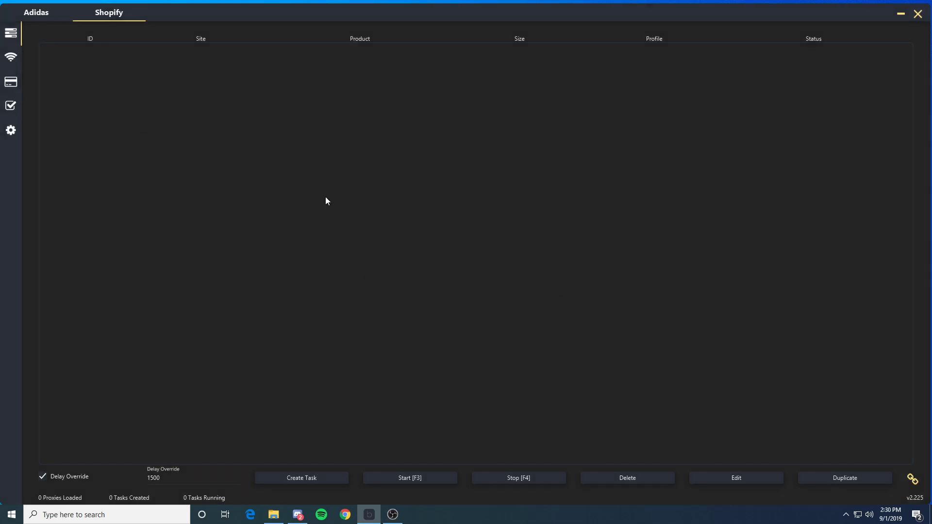
click(319, 477)
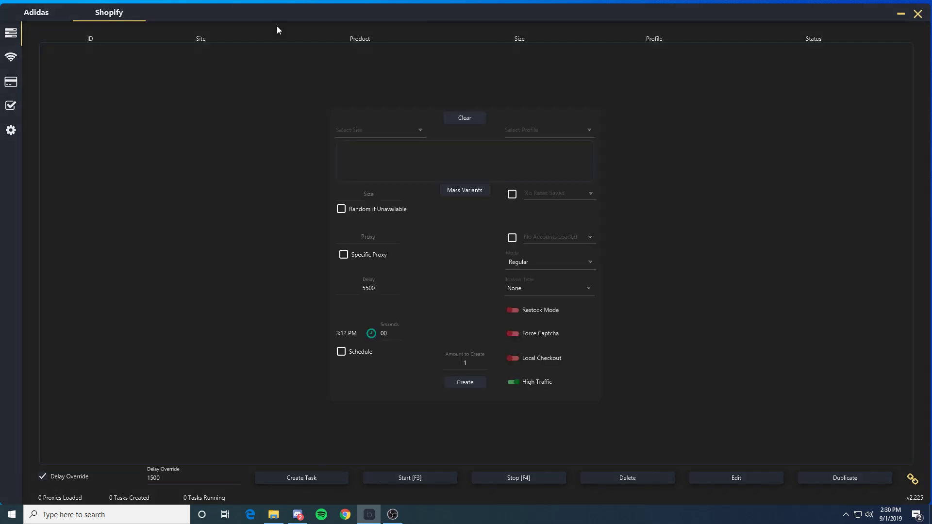
Step: Set the task's site to Kith and add keyword tags obsidian, -kids and -grade
click(421, 131)
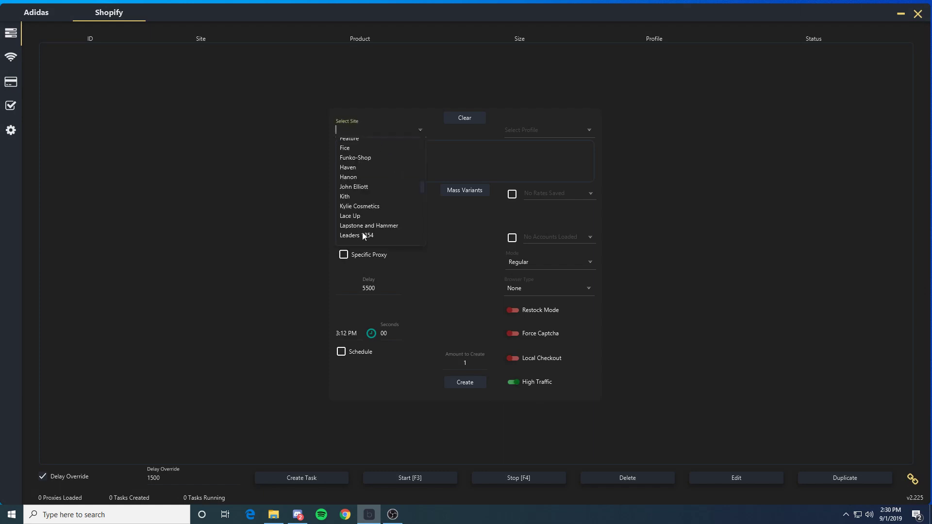
click(348, 197)
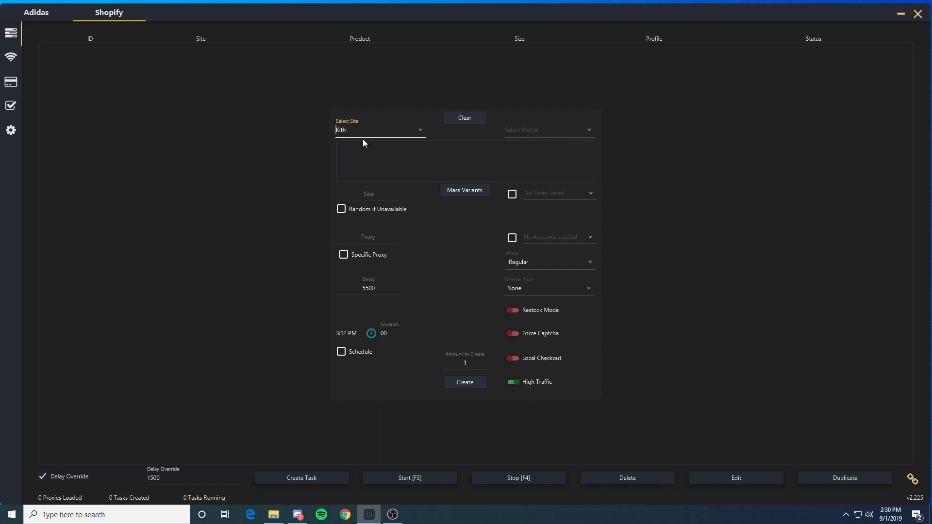
click(464, 174)
text(obsidian)
key(Return)
text(grade)
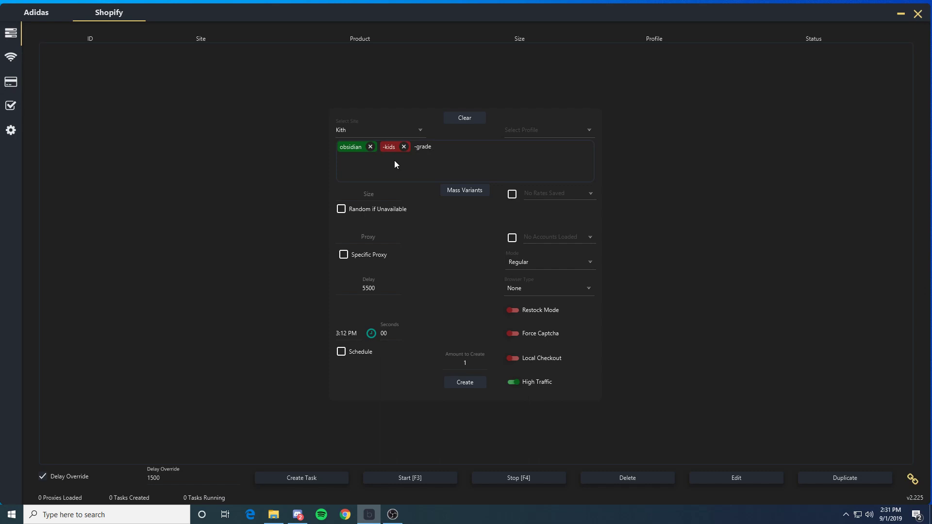
key(Return)
Step: Check the checkout profile list, find it empty, and leave the profile unselected
click(590, 132)
click(552, 143)
click(586, 131)
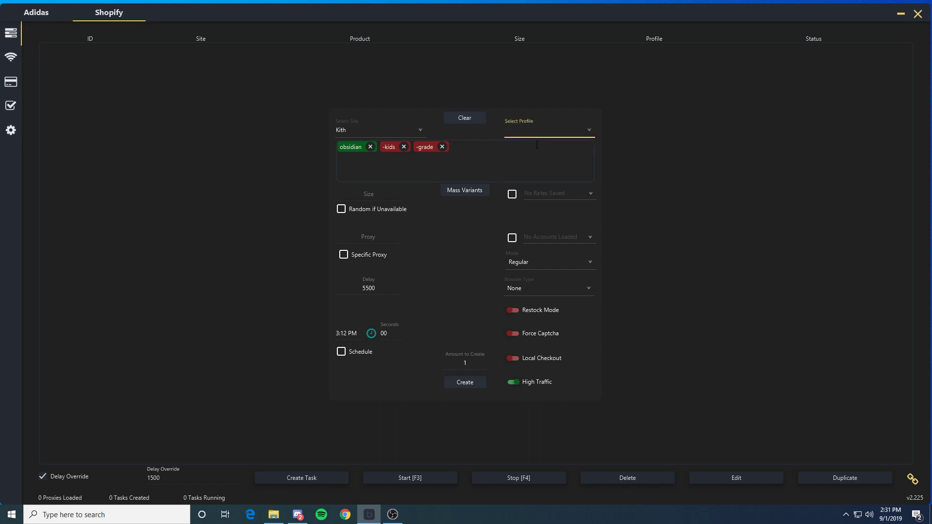
click(588, 143)
click(594, 133)
click(504, 154)
click(515, 132)
click(554, 165)
Step: Enter sizes 7&7.5&8 and enable Random if Unavailable
click(366, 191)
click(342, 209)
click(386, 198)
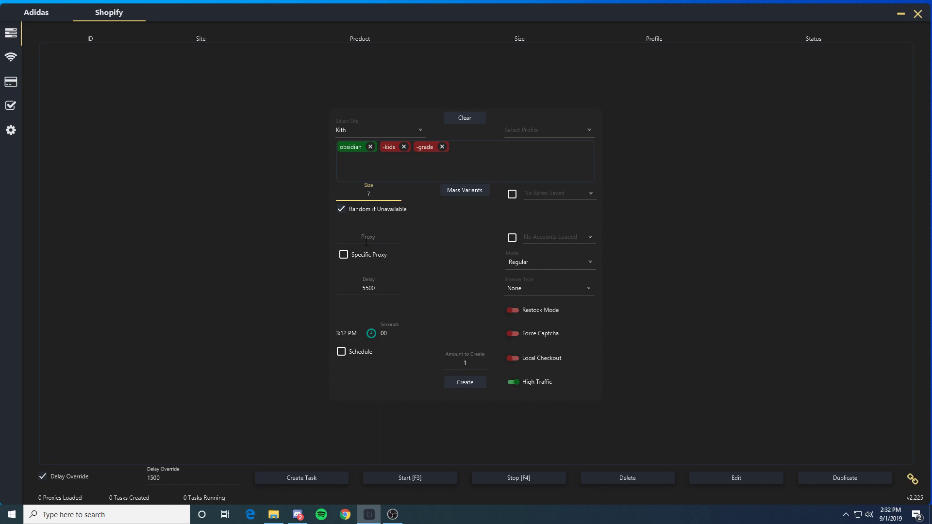
text(7&7.5&8)
Step: Open Mass Variants, toggle the saved shipping rate option on and off, then close it
click(471, 190)
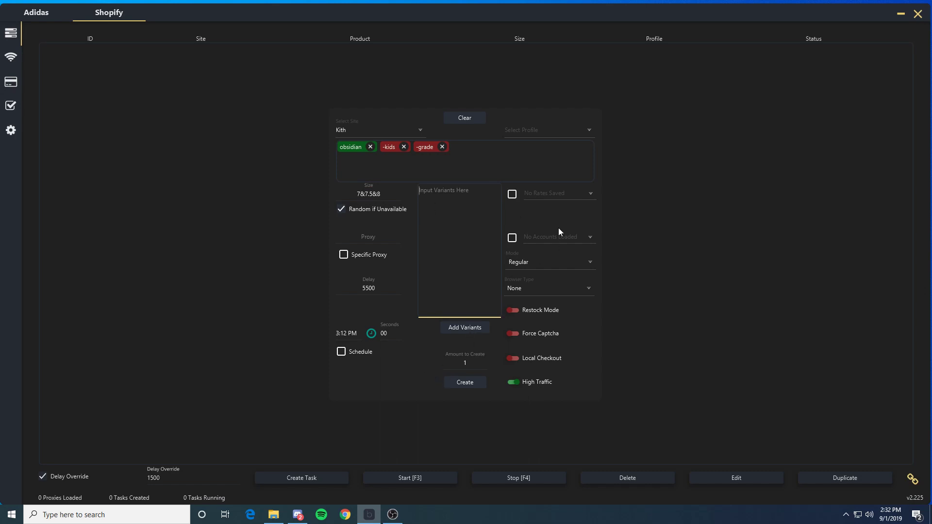
click(590, 193)
click(583, 198)
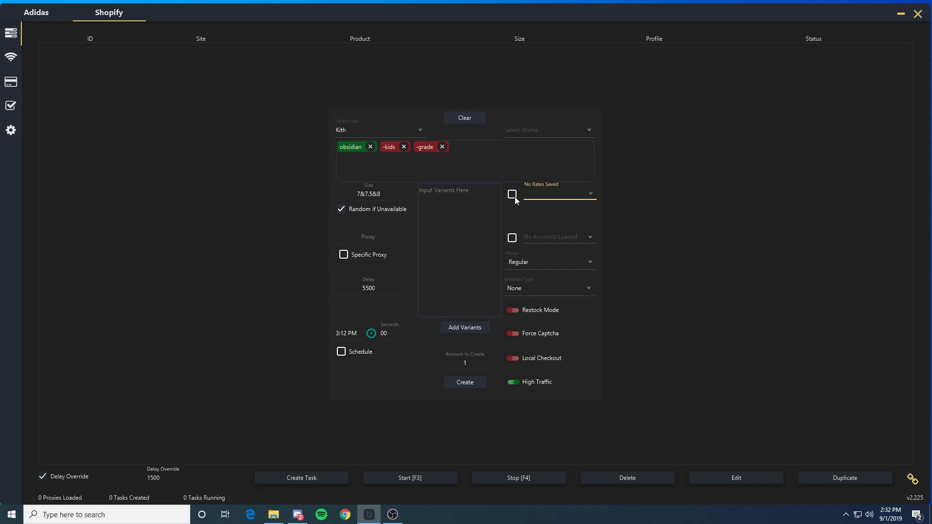
click(513, 195)
click(587, 193)
click(546, 223)
click(462, 329)
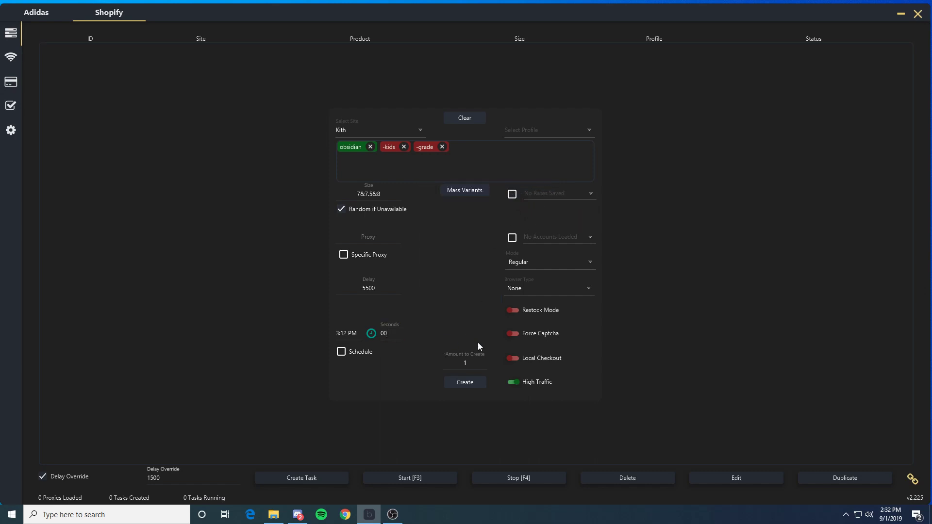
Step: Enable the account option and tick Specific Proxy for the Kith task
click(574, 238)
click(593, 239)
click(512, 238)
click(368, 238)
click(342, 254)
Step: Try the Safe and Extra Safe task modes
click(582, 261)
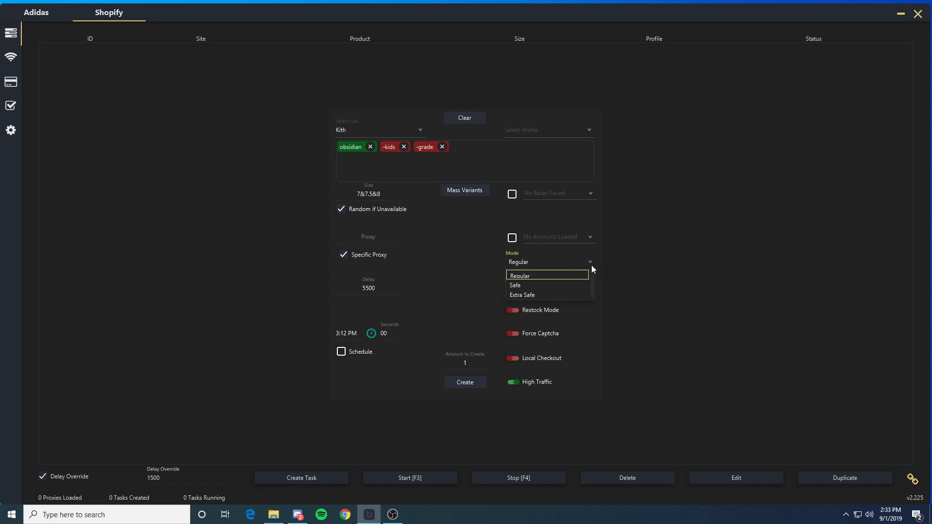
click(456, 267)
click(553, 260)
click(515, 287)
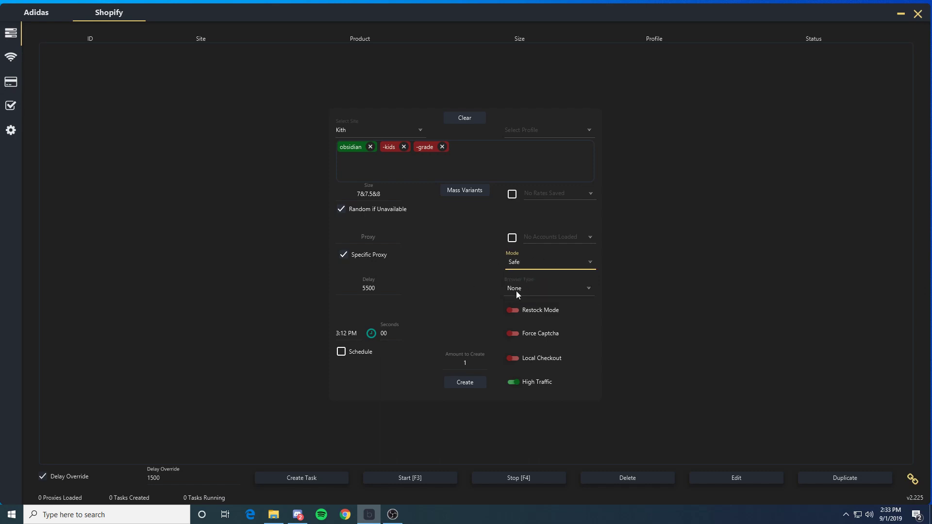
click(548, 262)
click(548, 291)
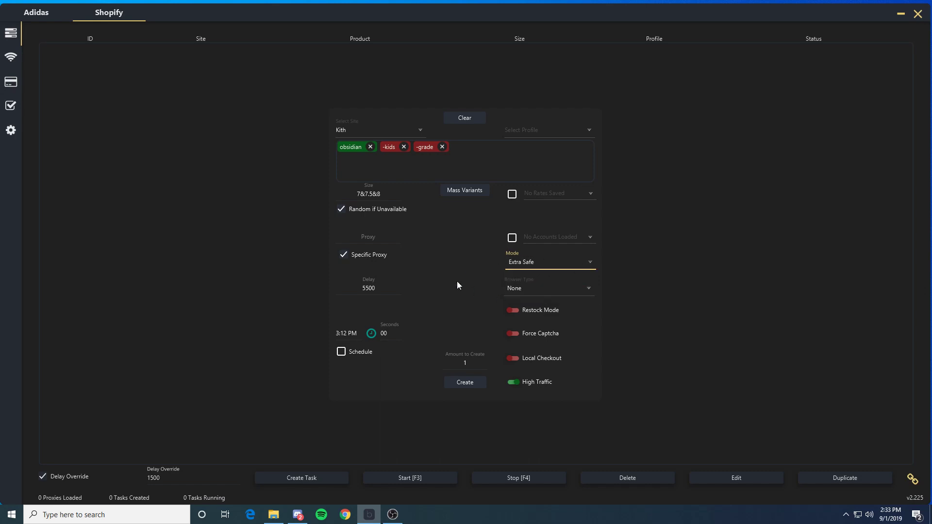
Step: Return the mode to Regular and change the delay from 5500 to 10000
click(590, 263)
click(524, 274)
click(394, 286)
text(10000)
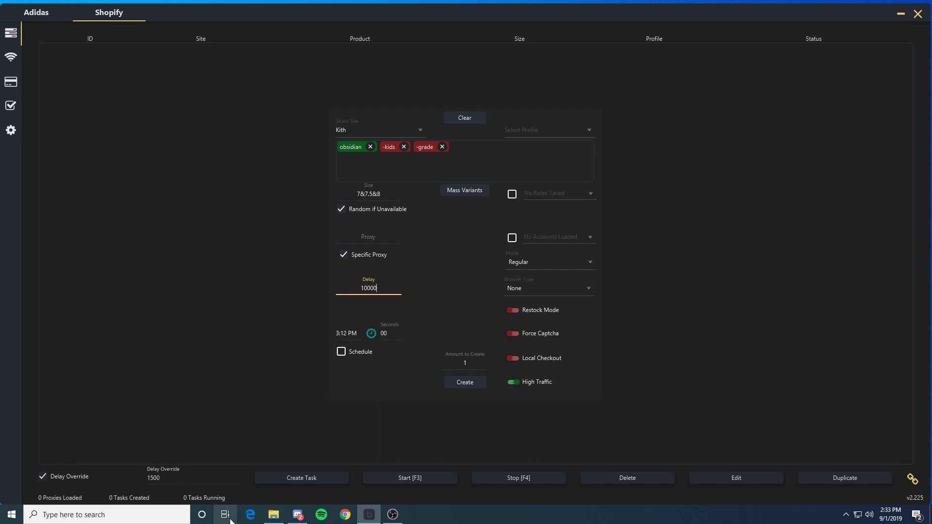
Step: Set the browser type to Open in Default Browser after trying Stop at Webhook
click(584, 289)
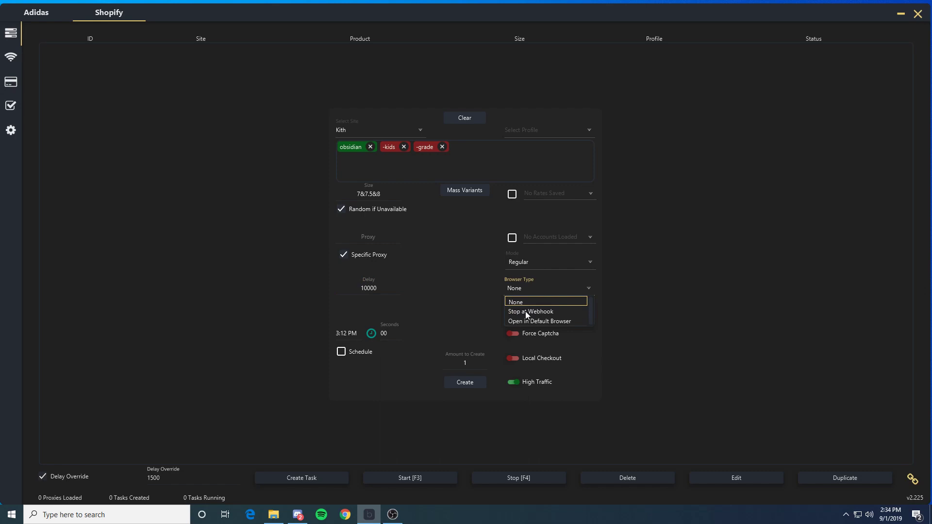
click(537, 304)
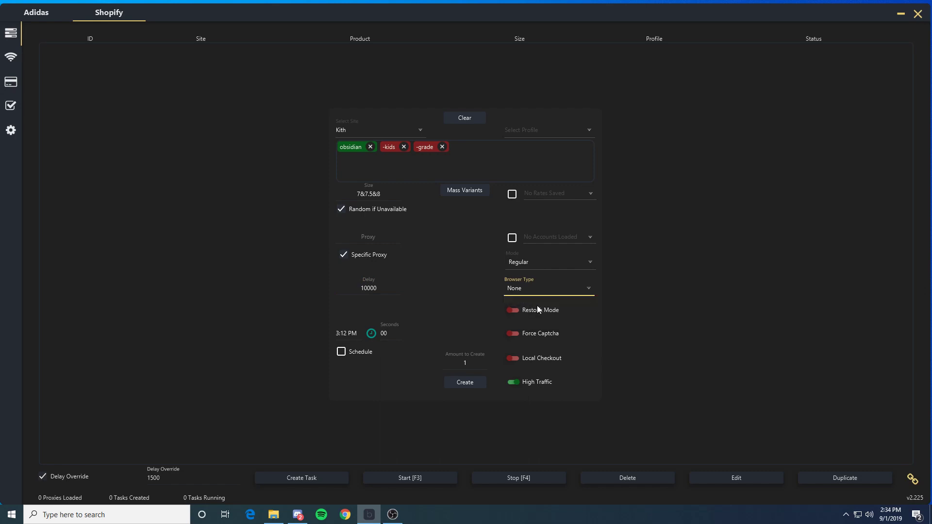
click(588, 290)
click(551, 313)
click(588, 289)
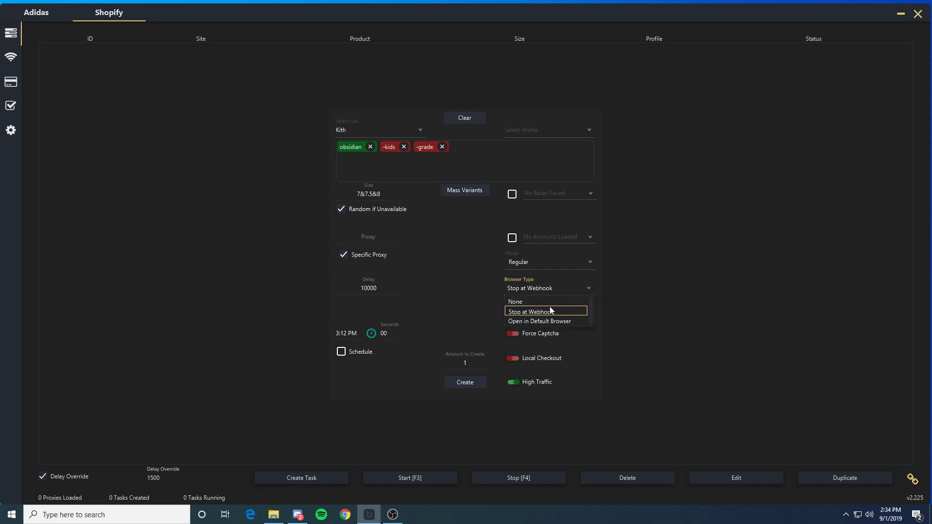
click(570, 311)
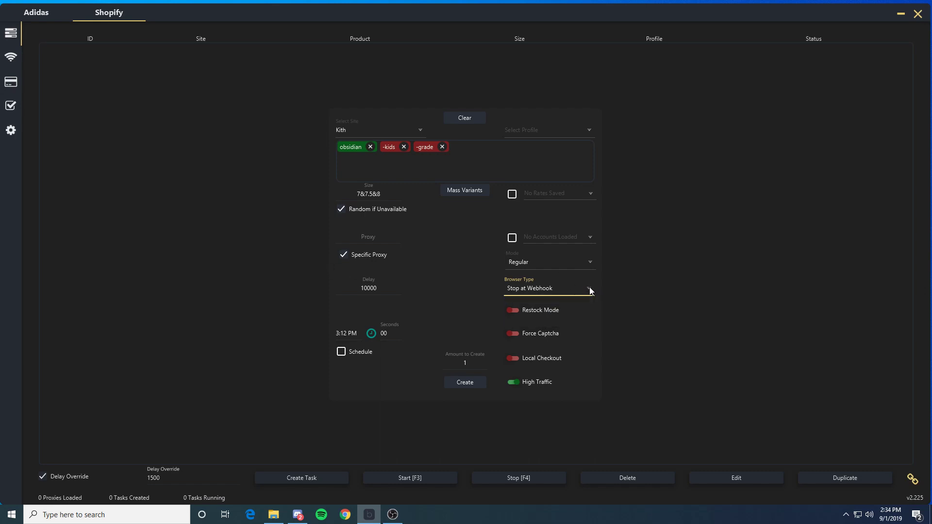
click(588, 289)
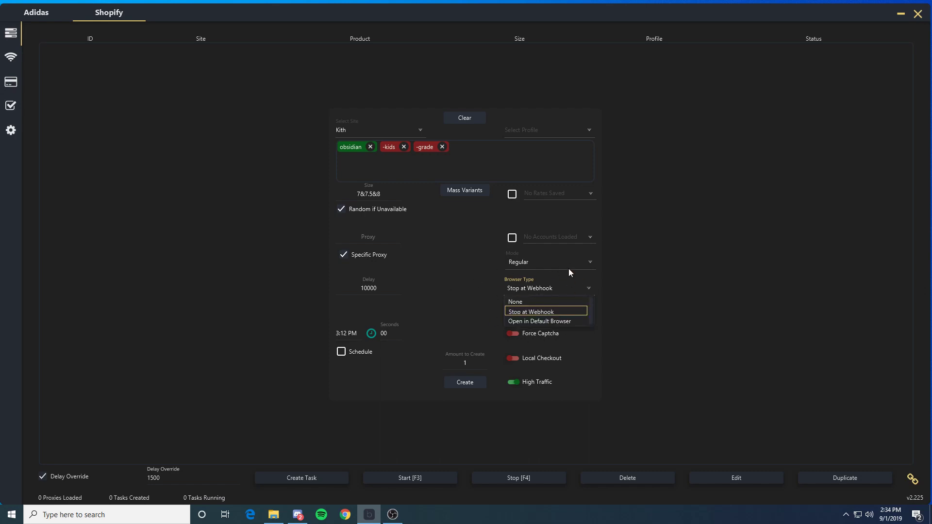
click(543, 321)
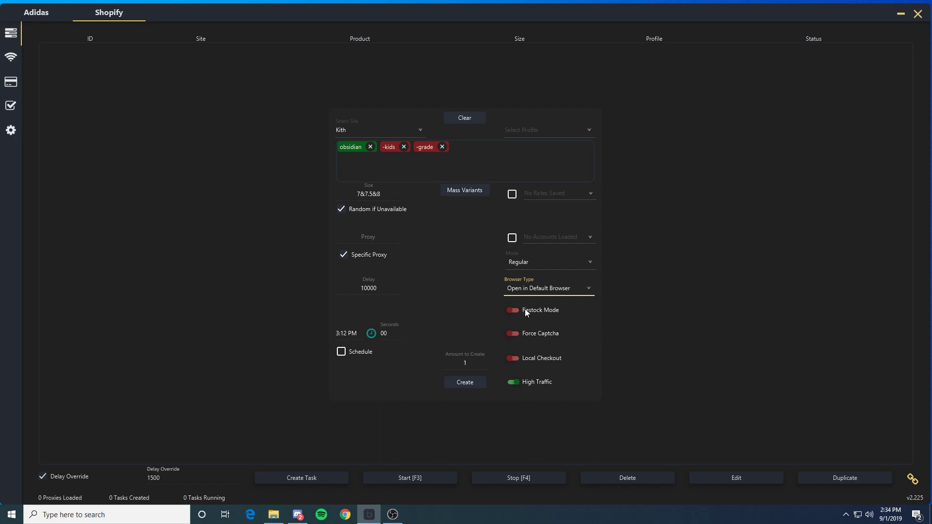
click(574, 312)
Step: Toggle the Restock, Force Captcha and Local Checkout switches on the Kith task
click(518, 313)
click(510, 334)
click(516, 360)
Step: Set the task amount and create three Kith obsidian tasks in sizes 7, 7.5 and 8
click(465, 363)
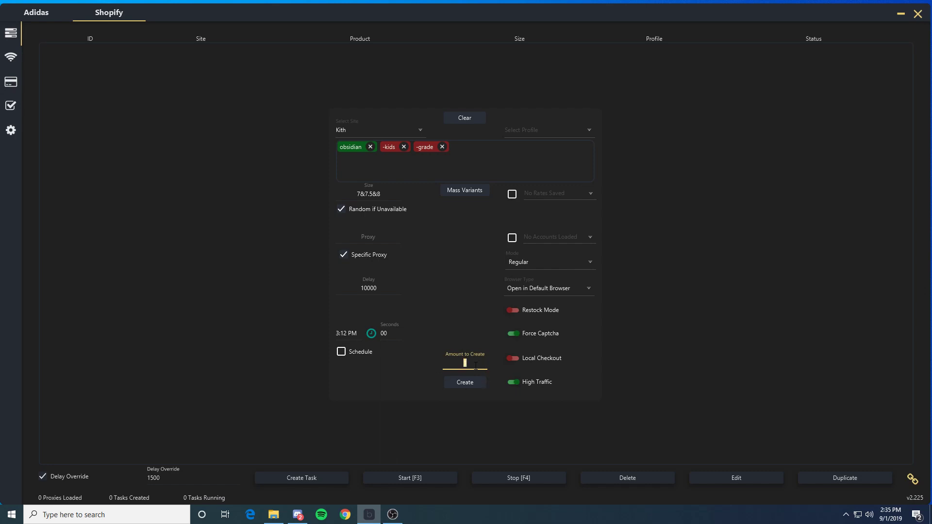
click(474, 365)
click(555, 130)
click(579, 130)
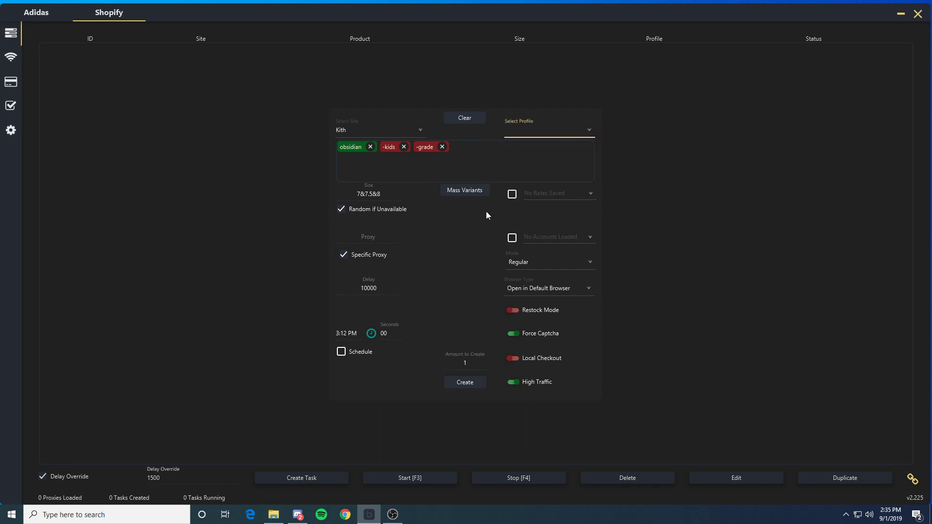
click(483, 383)
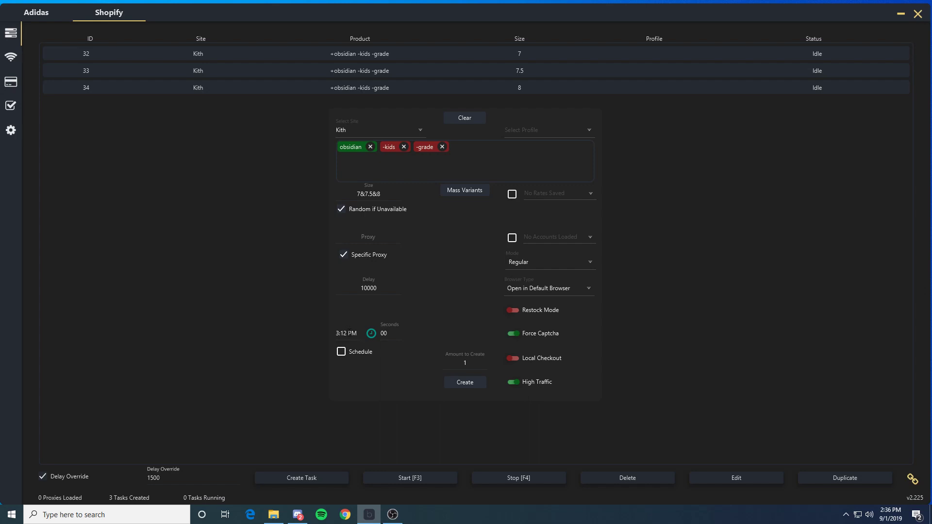
Step: Set the scheduled start time to 7:00 AM
click(348, 333)
click(373, 333)
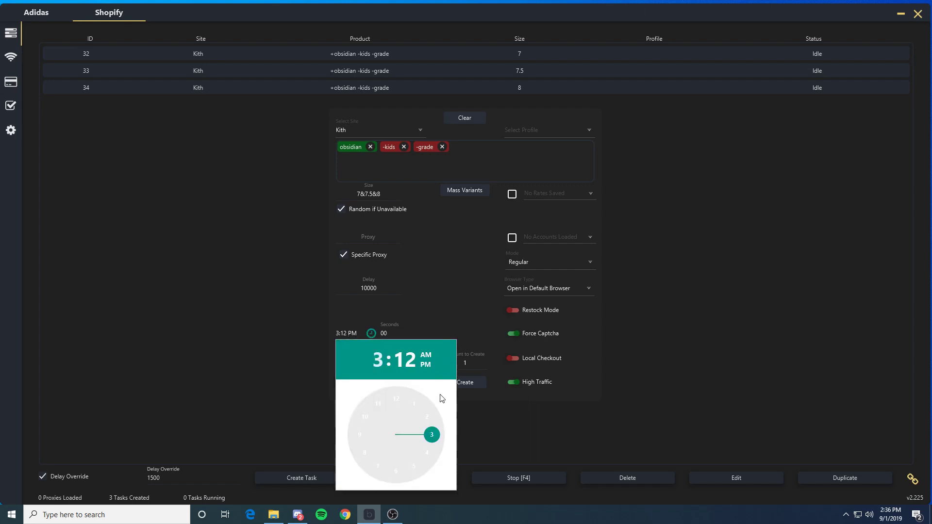
drag(432, 456, 378, 467)
click(426, 359)
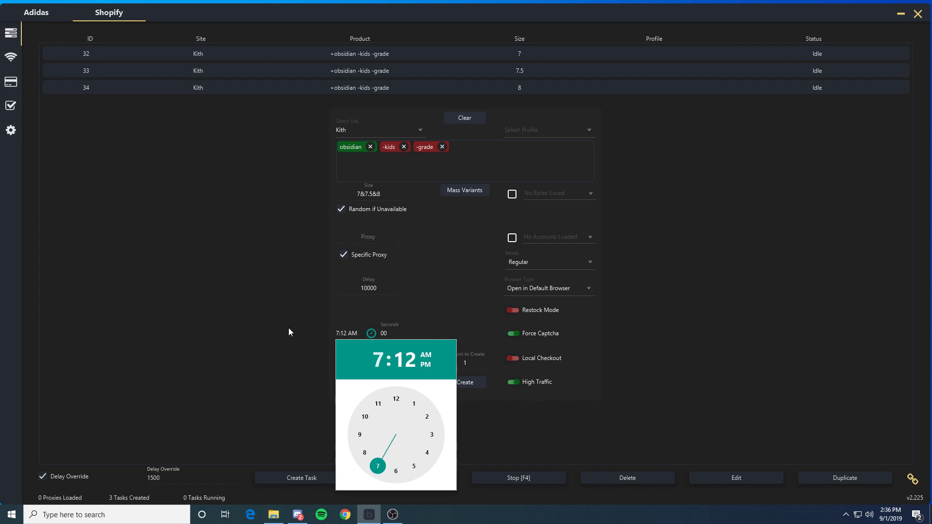
click(402, 359)
click(400, 397)
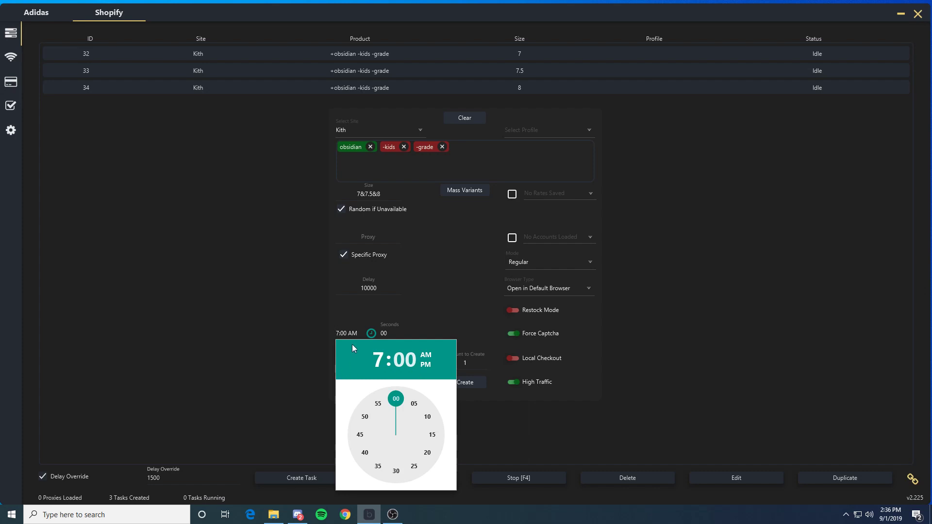
click(318, 357)
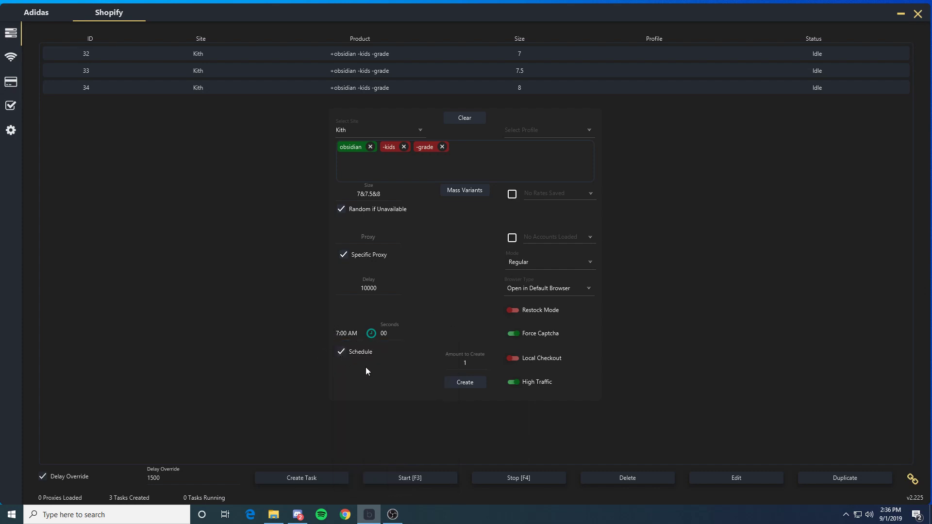
Step: Create the three scheduled Kith tasks, then bring up the Shopify proxy list
click(468, 383)
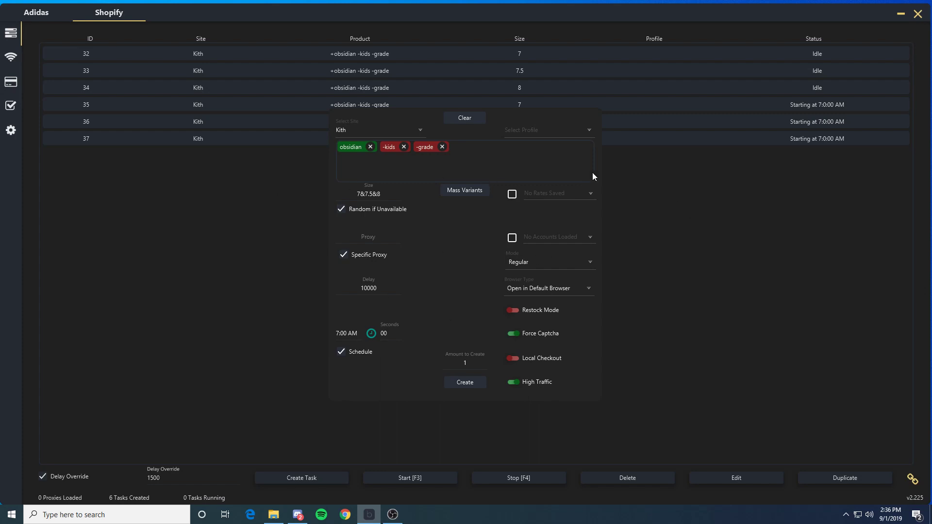
click(201, 232)
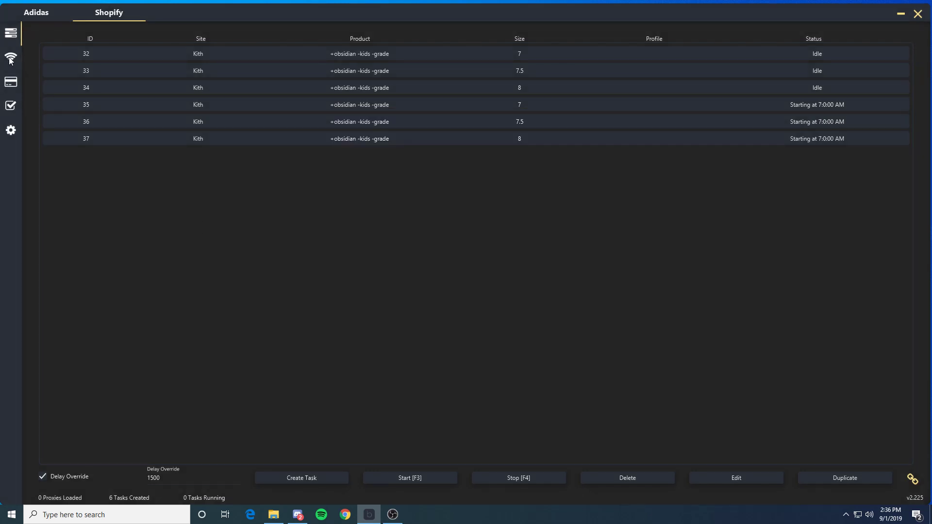
click(13, 58)
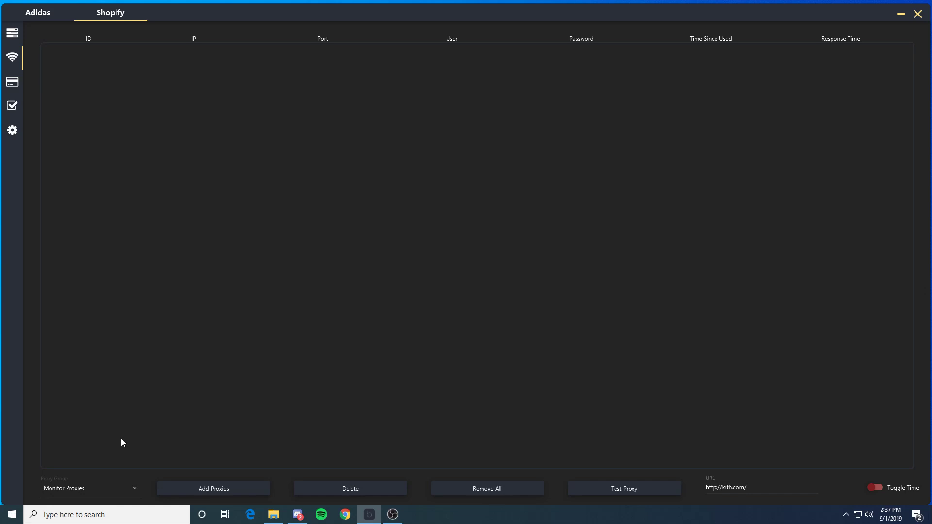
click(133, 491)
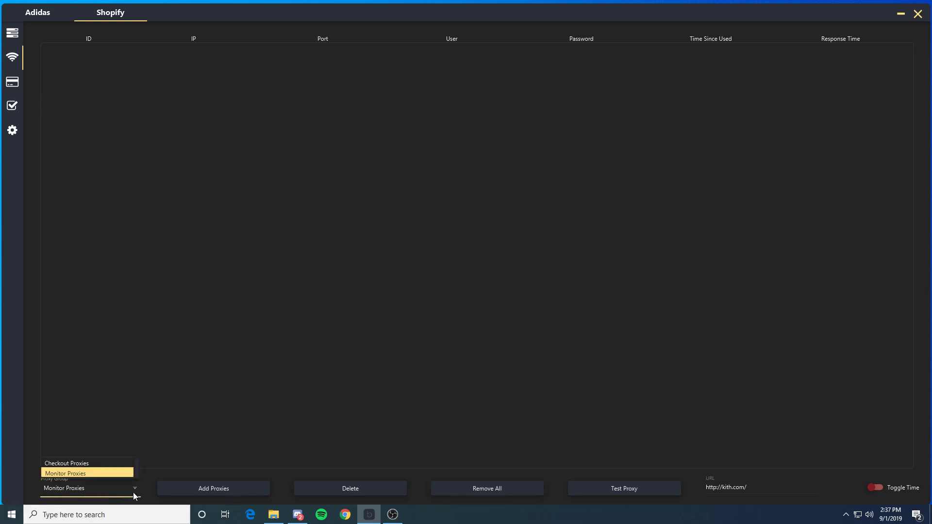
click(73, 473)
click(227, 490)
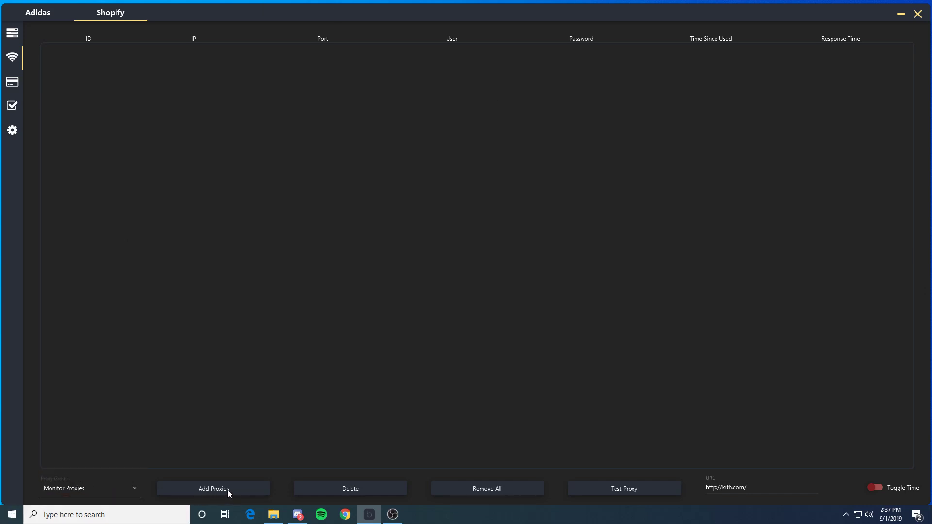
click(438, 183)
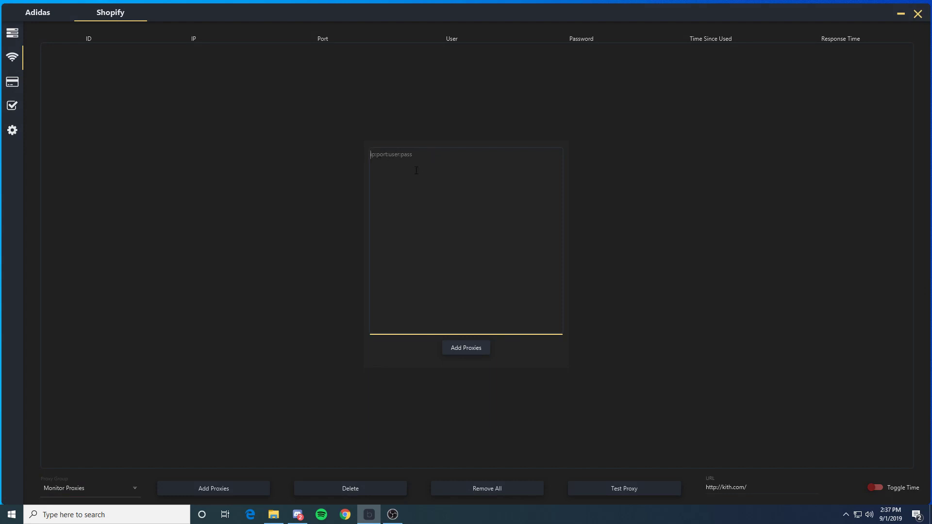
click(338, 418)
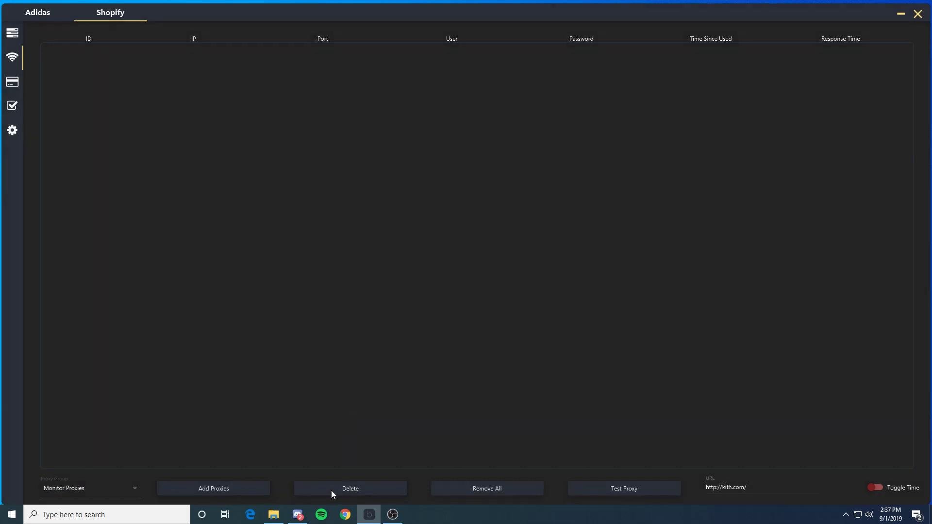
click(246, 495)
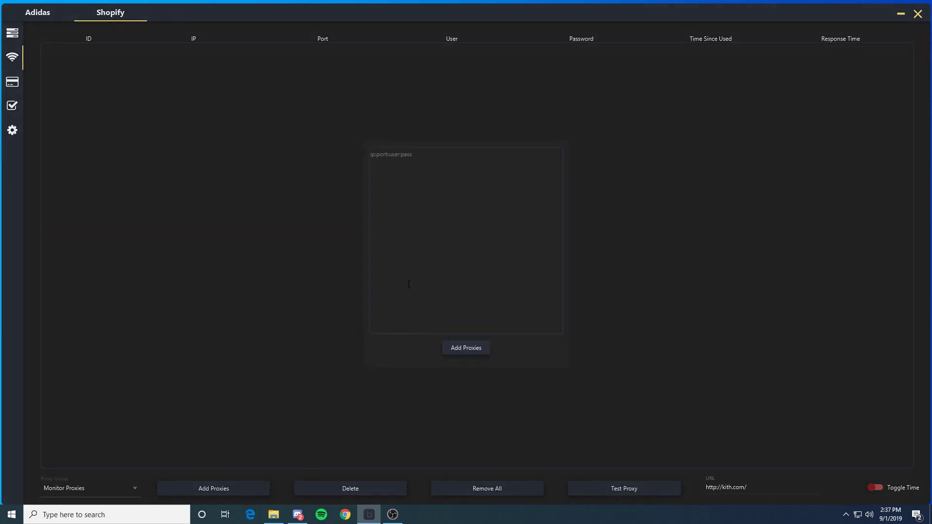
click(479, 348)
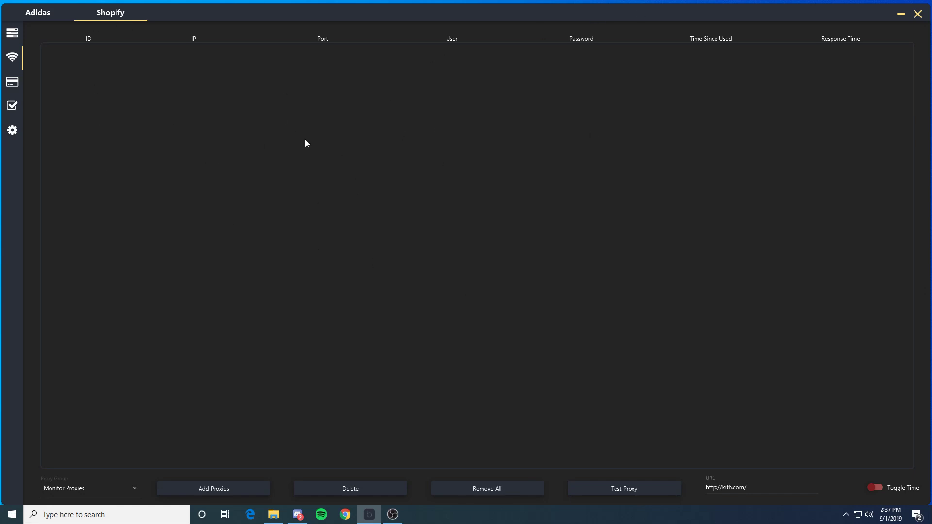
drag(626, 18, 529, 18)
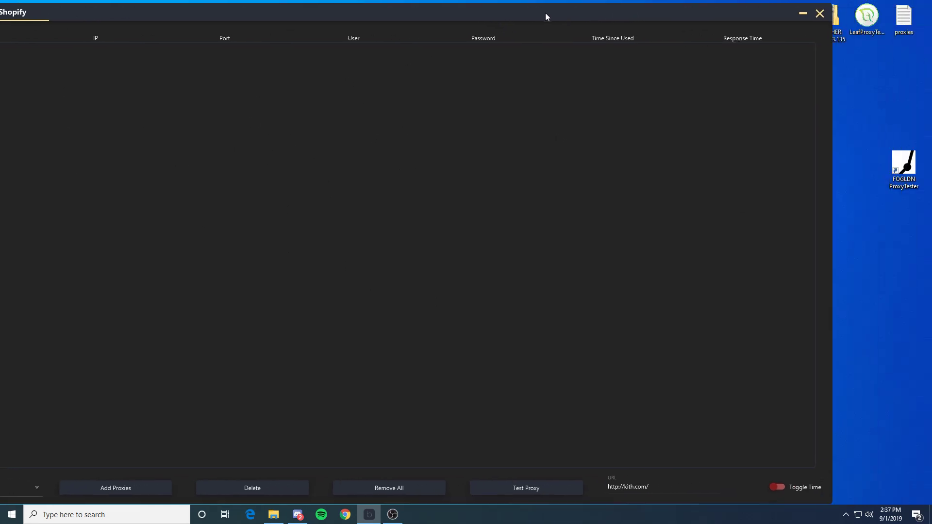
drag(897, 170, 857, 177)
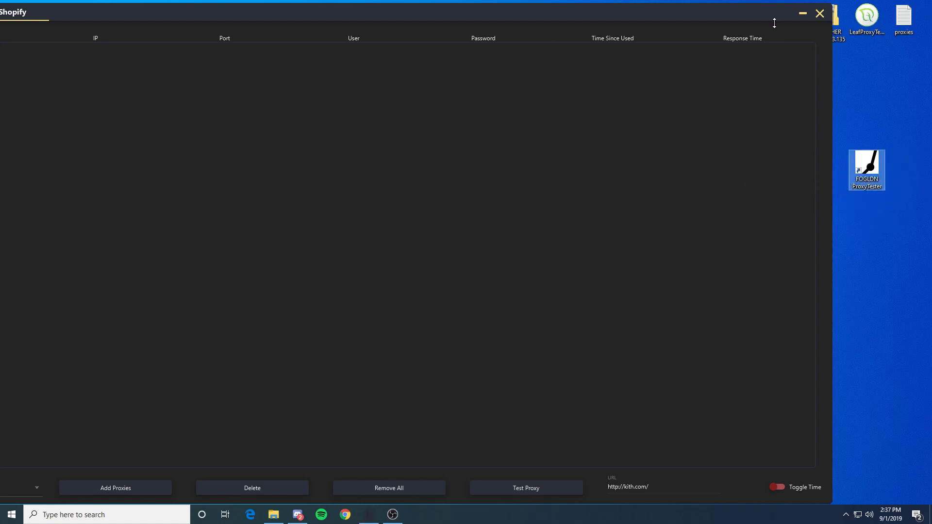
drag(869, 167, 905, 119)
drag(664, 12, 753, 13)
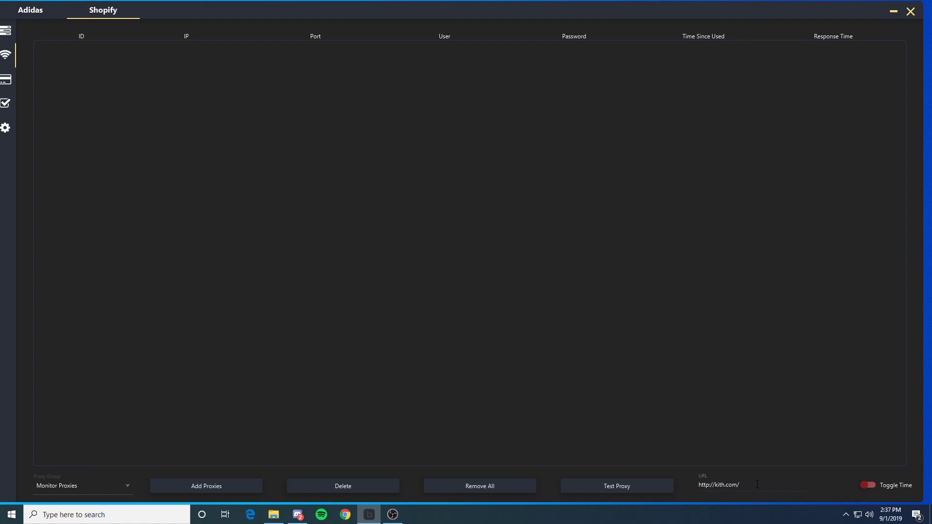
click(736, 486)
drag(735, 487, 698, 486)
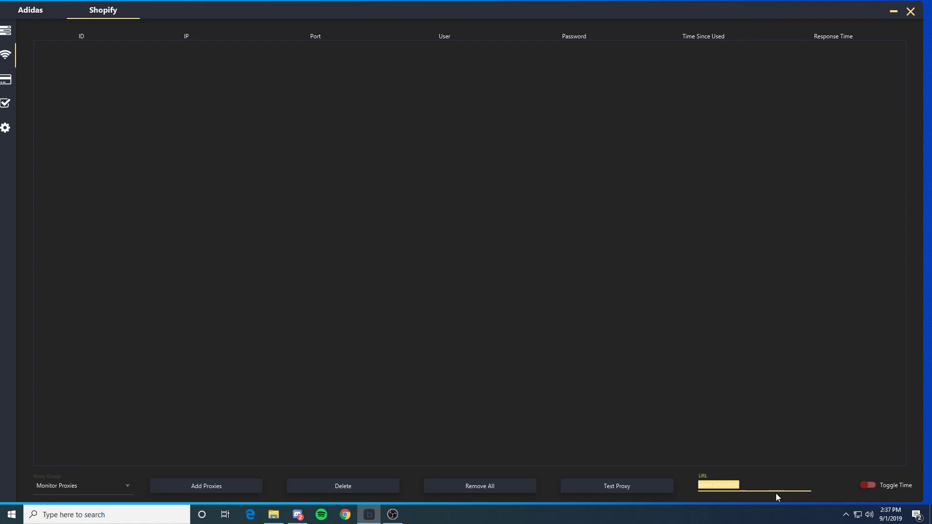
click(777, 496)
click(868, 485)
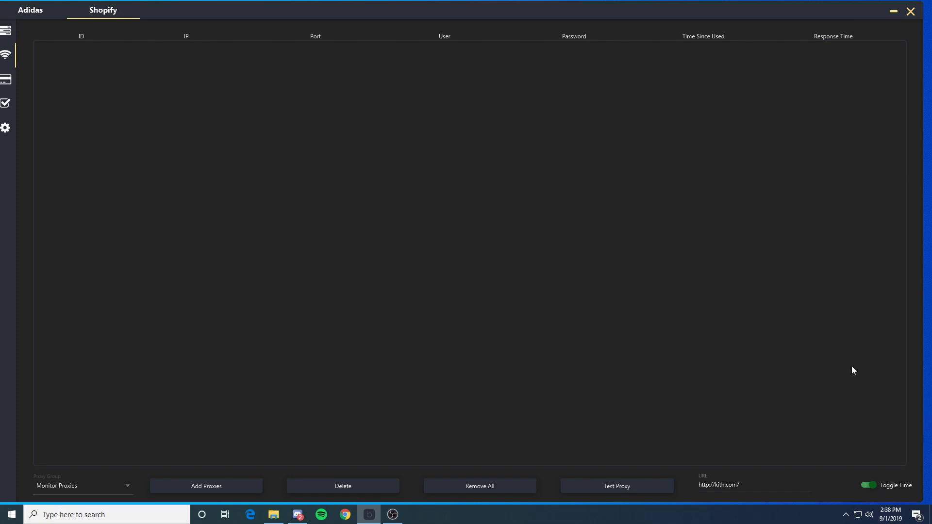
click(872, 486)
drag(291, 14, 298, 15)
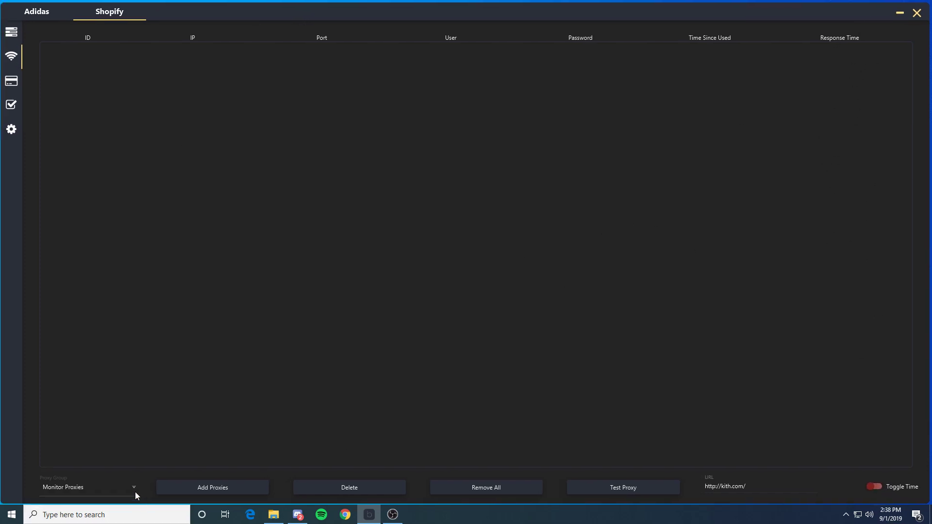
Step: Switch the proxy group to Checkout Proxies and close the empty proxy paste box
click(116, 488)
click(74, 463)
click(226, 491)
click(238, 200)
Step: Flip between Monitor Proxies and Checkout Proxies, leaving Checkout Proxies selected
click(130, 489)
click(93, 472)
click(130, 489)
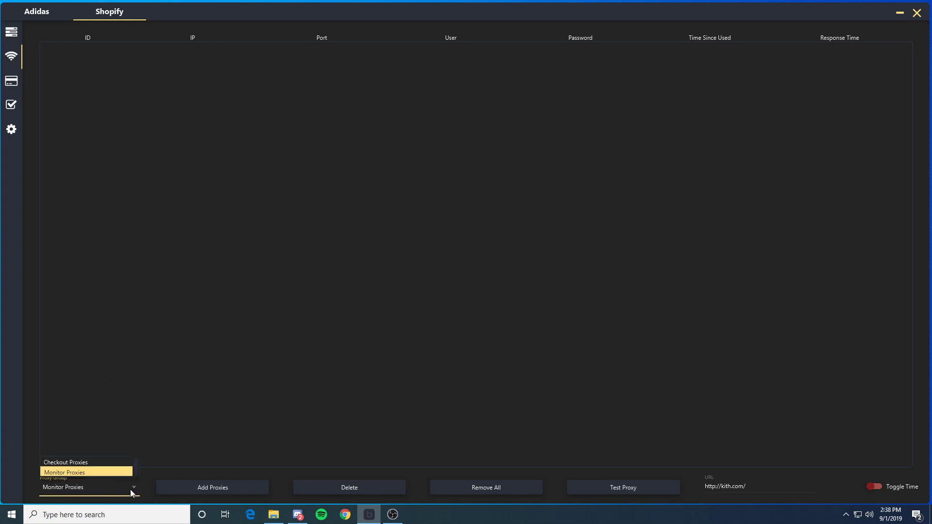
click(81, 463)
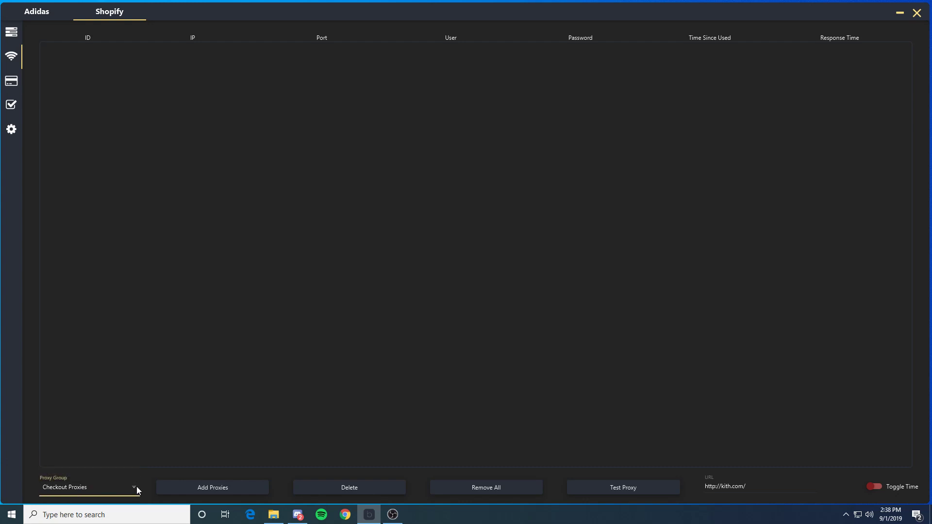
click(100, 484)
click(98, 472)
click(139, 492)
click(100, 463)
click(12, 85)
click(12, 81)
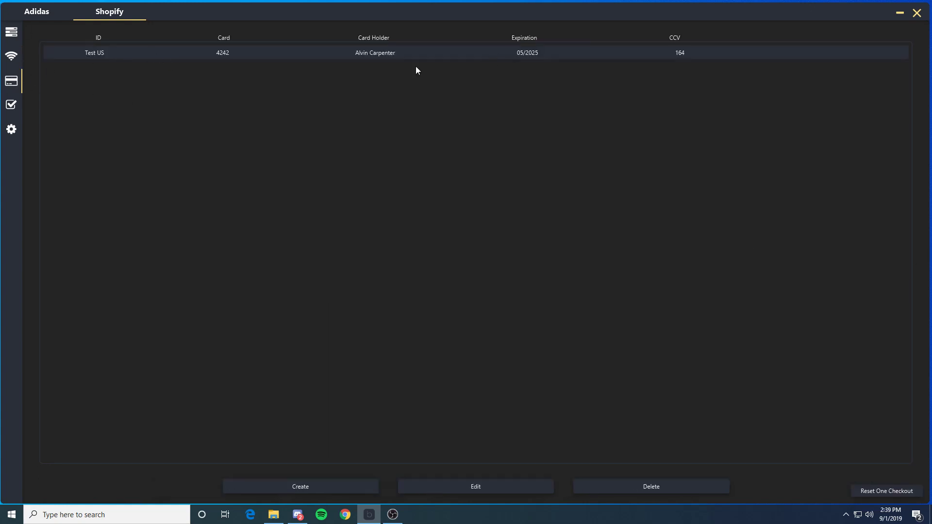
click(359, 483)
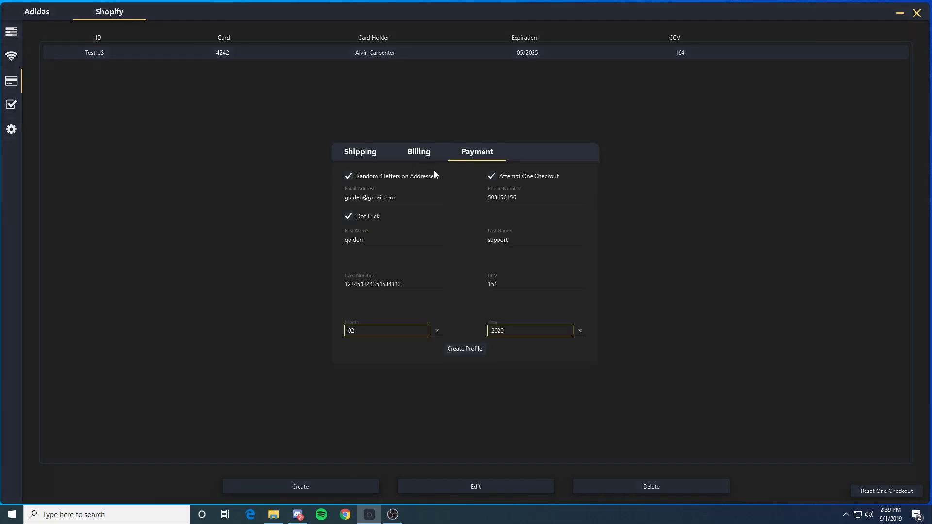
click(358, 153)
click(389, 180)
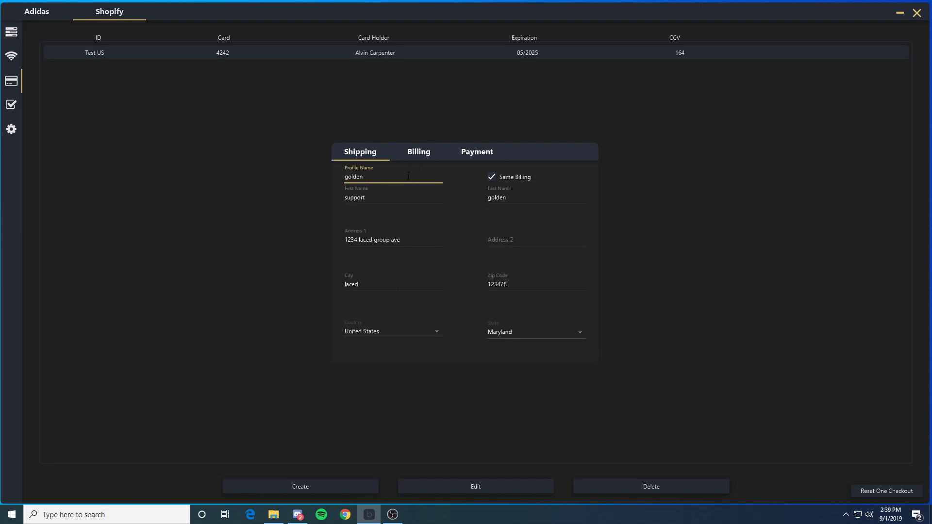
double_click(394, 180)
click(430, 183)
key(Tab)
key(Tab)
key(Tab)
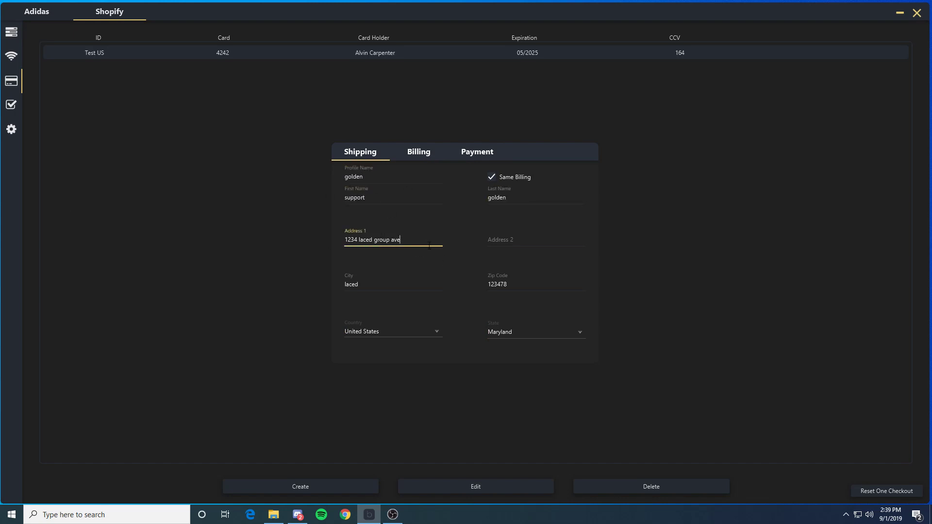
drag(429, 245, 342, 242)
click(392, 274)
click(547, 251)
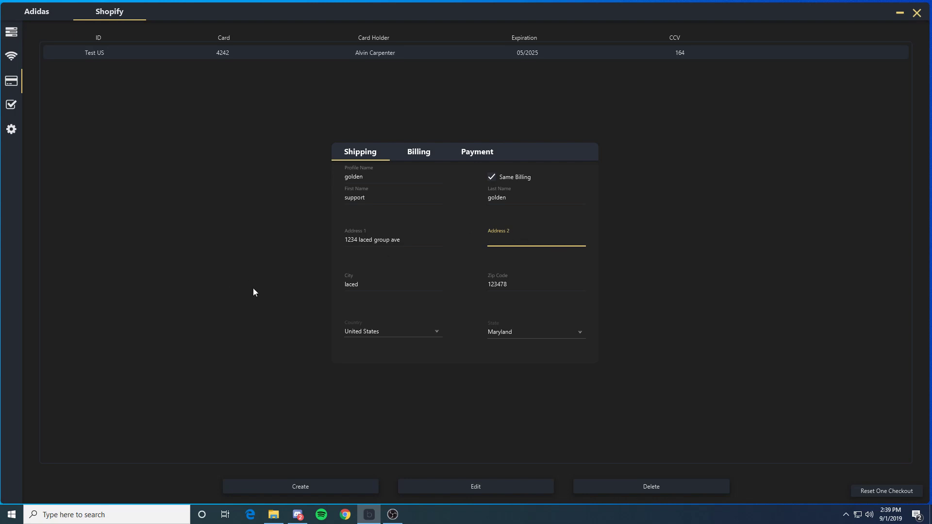
click(359, 281)
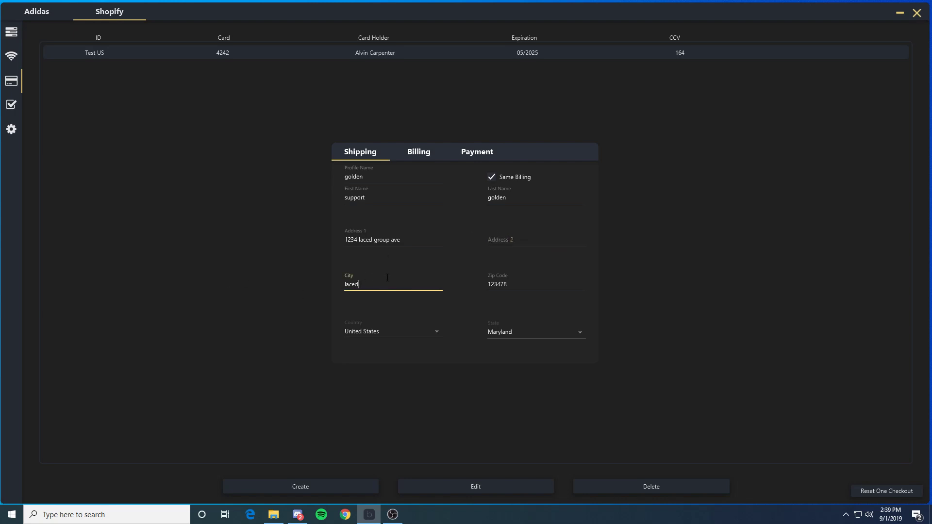
key(Tab)
Step: Turn on Same Billing, check the Billing tab, then bring up the Payment tab's contact and card fields
click(492, 179)
click(423, 153)
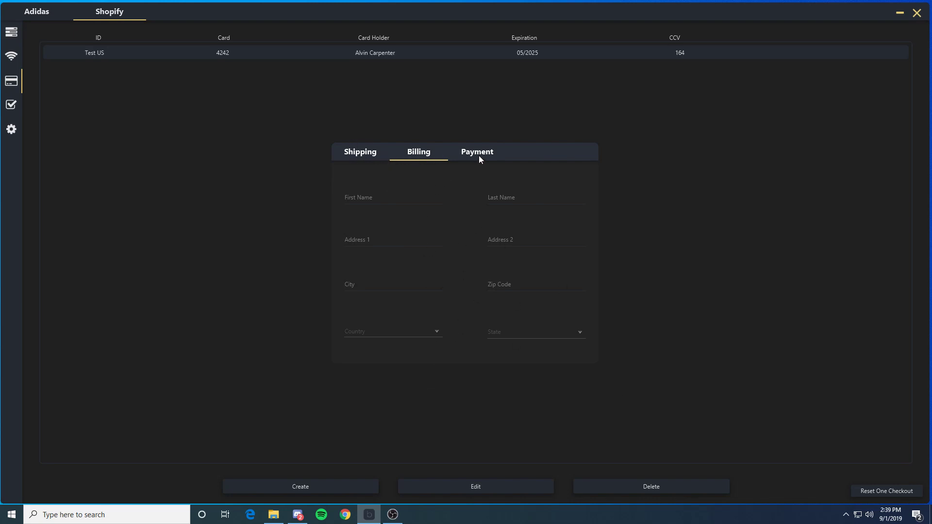
click(376, 157)
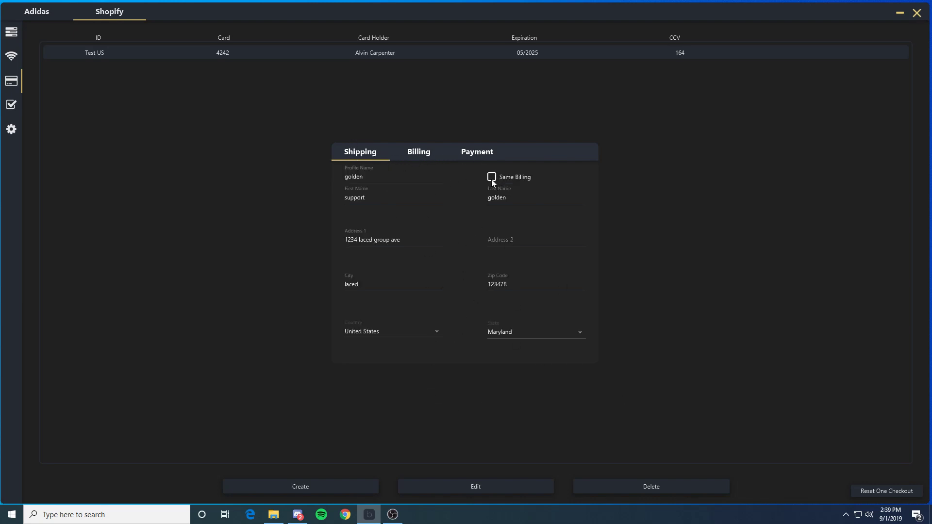
click(484, 154)
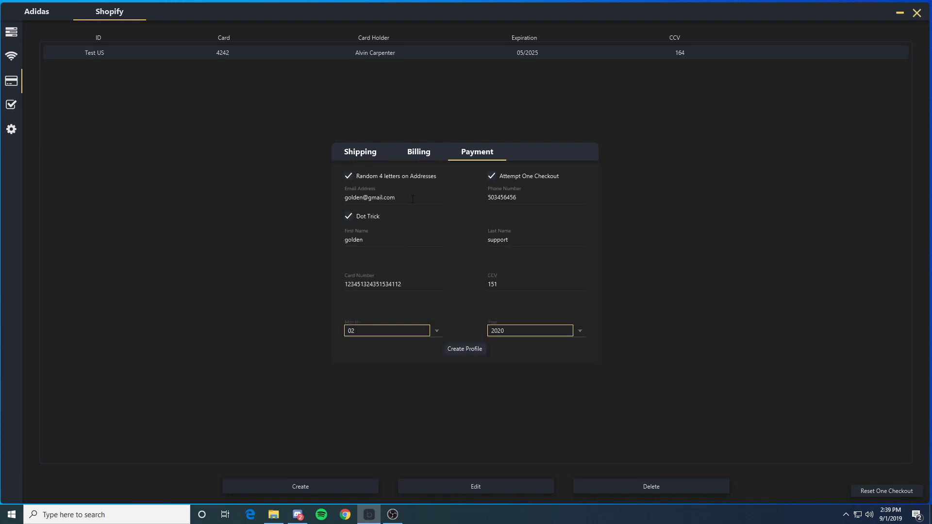
drag(413, 199, 357, 197)
click(432, 195)
Step: Enter 'AAAA' at the start of the Address 1 field on the Shipping tab
click(381, 157)
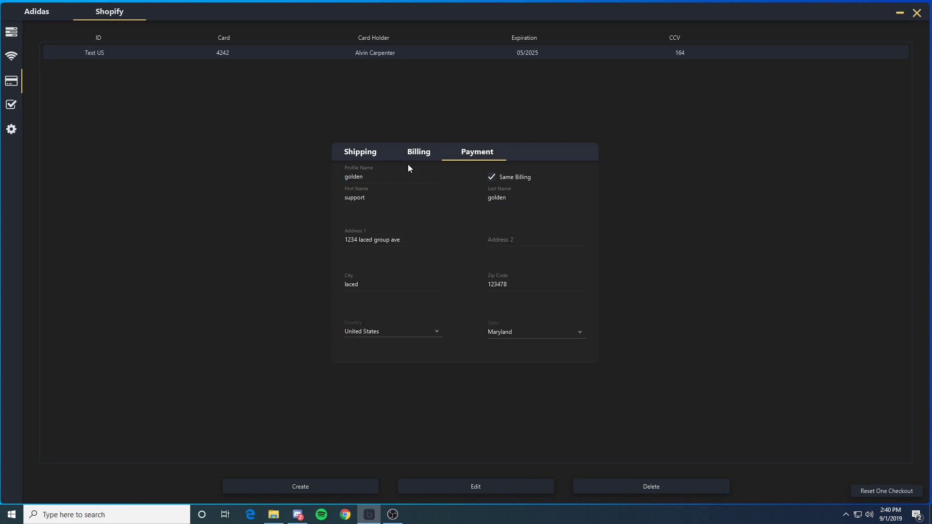
click(346, 239)
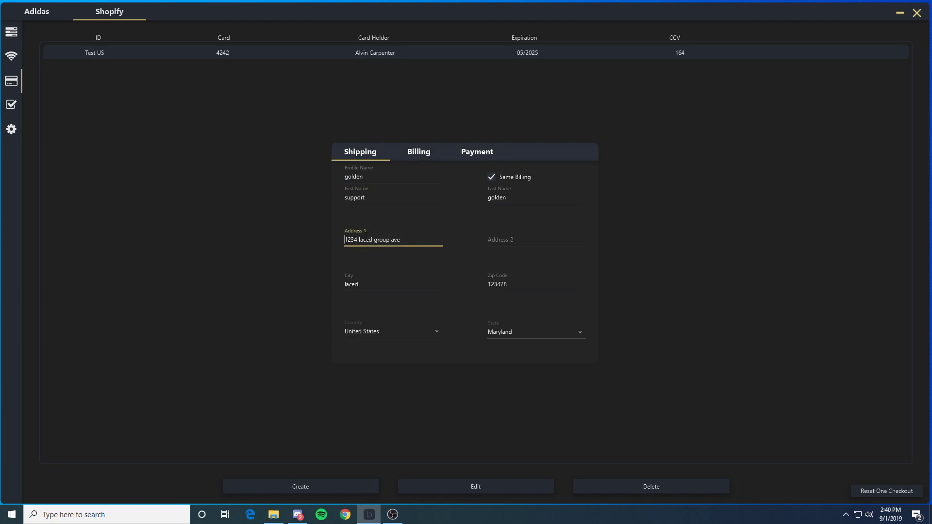
text(asda)
key(BackSpace)
key(BackSpace)
key(BackSpace)
key(BackSpace)
key(BackSpace)
text(AAAA)
Step: Review the payment phone, name, card and CCV fields, then create the profile and close the form
click(480, 152)
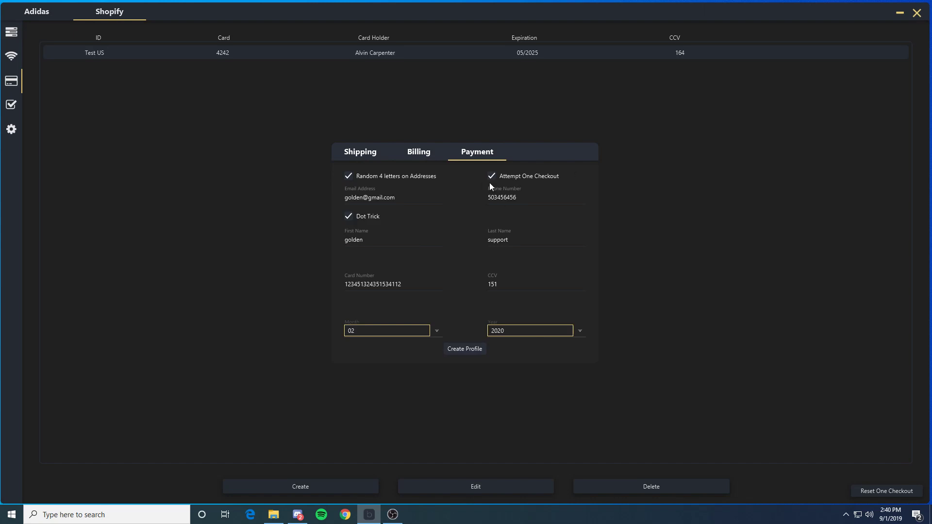
double_click(542, 198)
double_click(404, 243)
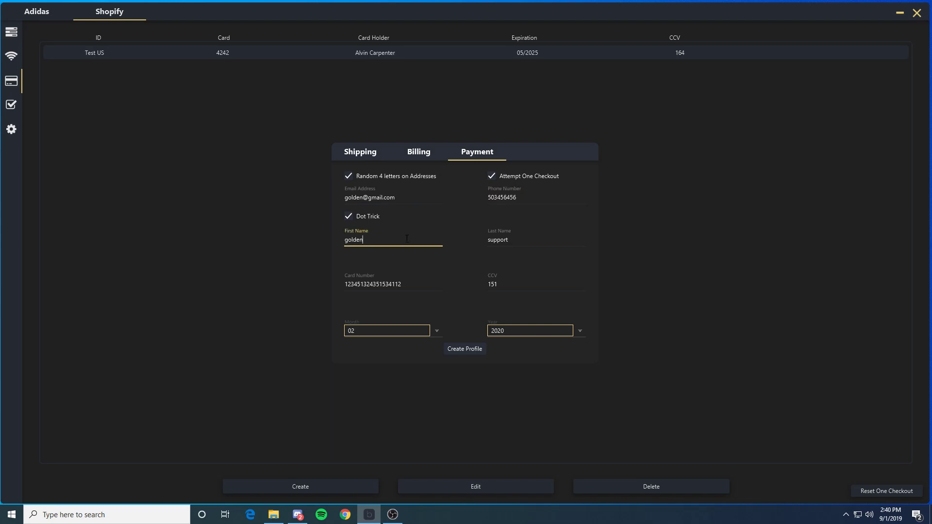
double_click(520, 242)
double_click(410, 287)
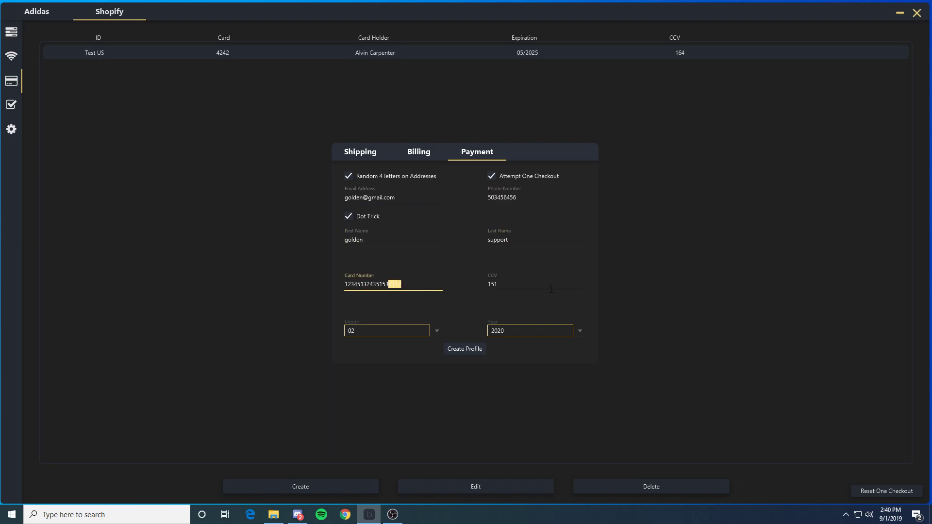
click(556, 286)
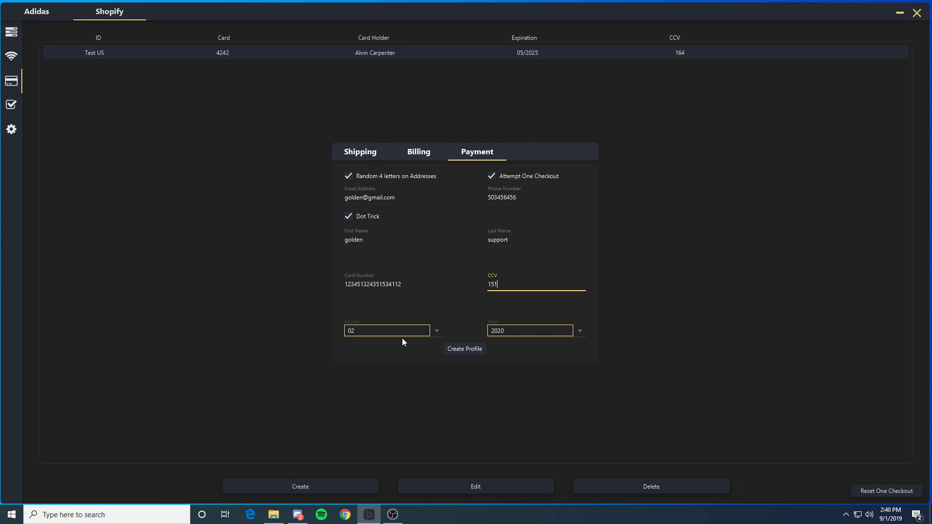
click(481, 352)
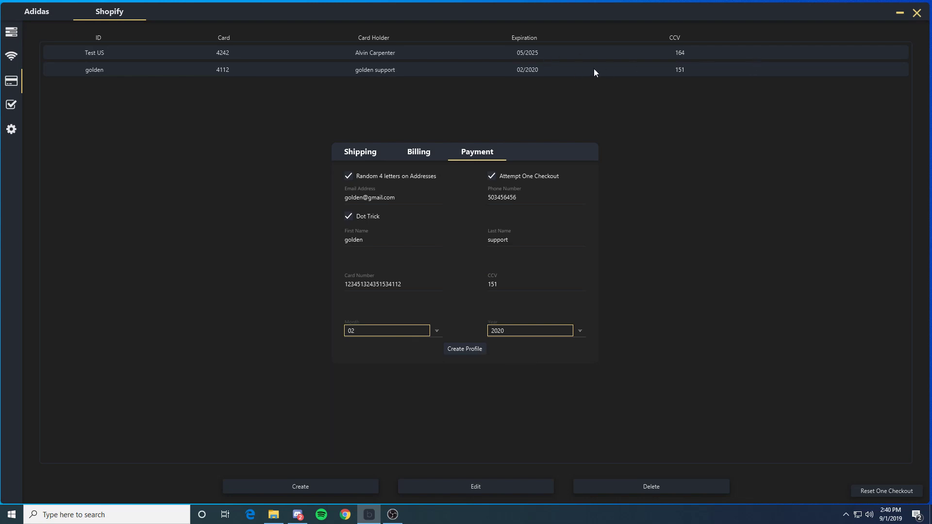
click(121, 143)
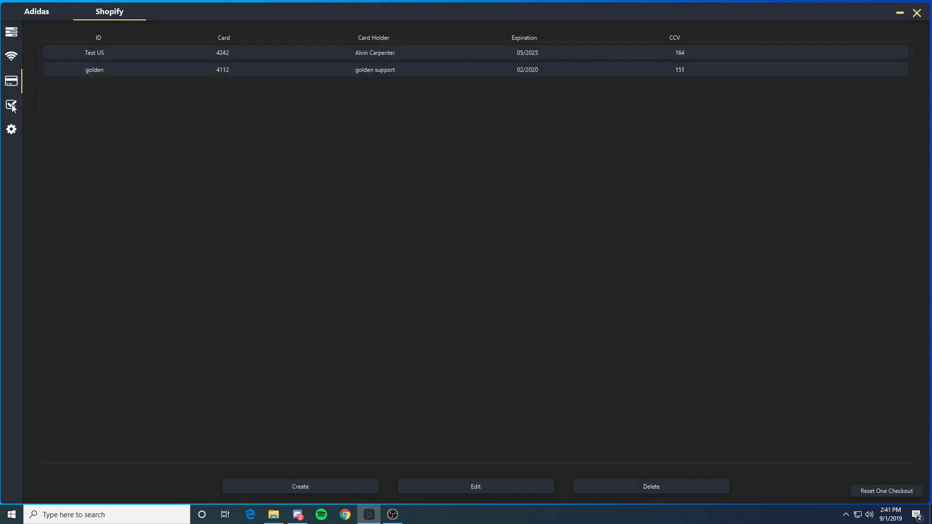
click(12, 106)
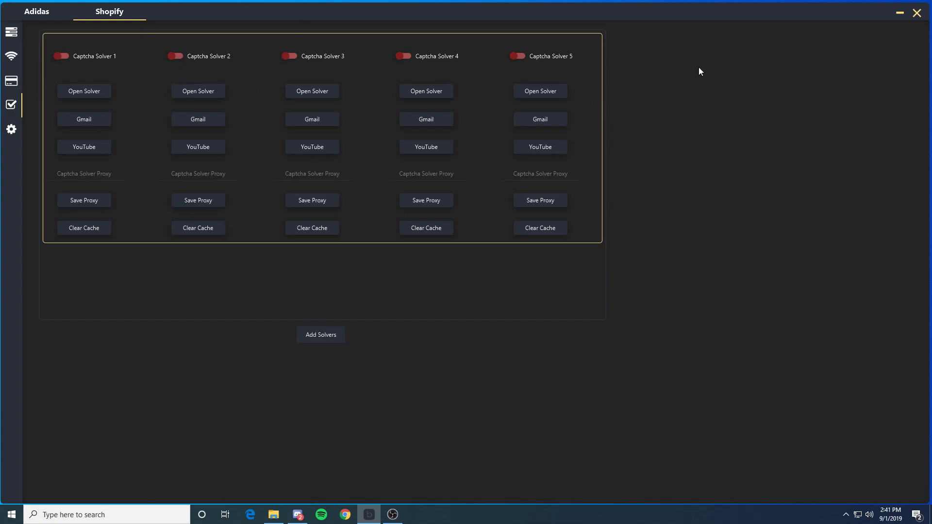
Step: Turn on Captcha Solvers 1 and 2, opening and closing Solver 1's Gmail sign-in window
click(61, 56)
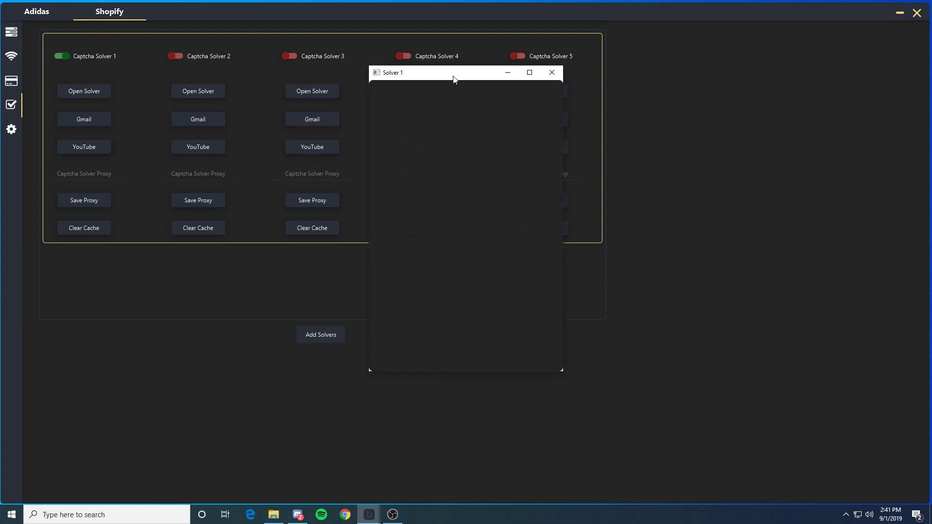
drag(453, 76, 718, 37)
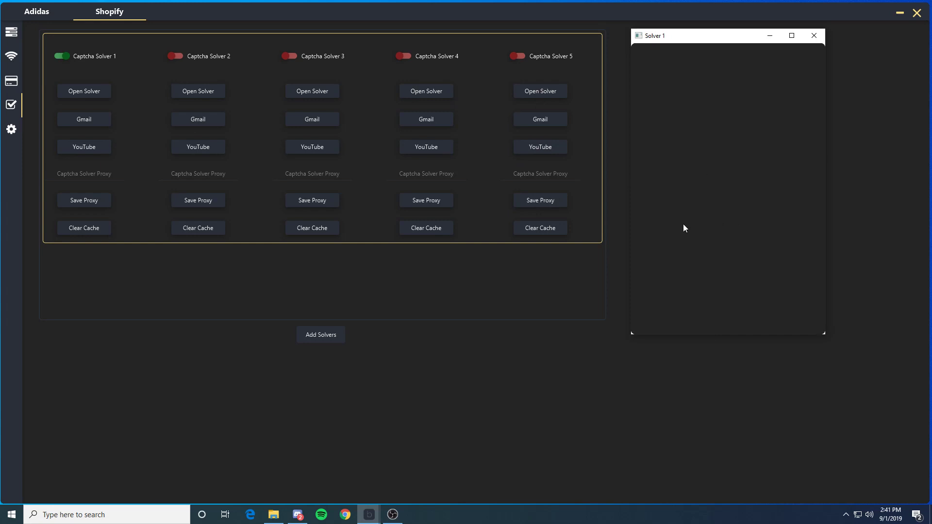
click(85, 120)
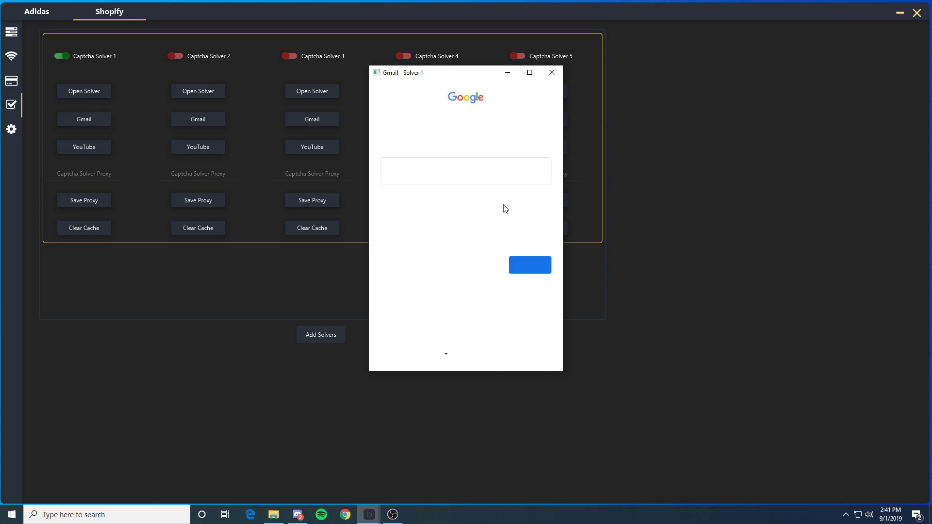
click(552, 72)
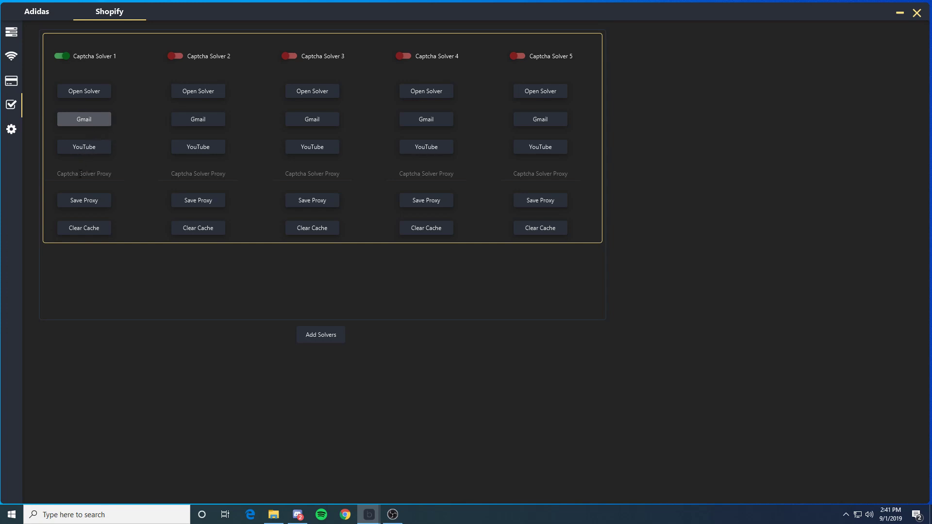
click(175, 57)
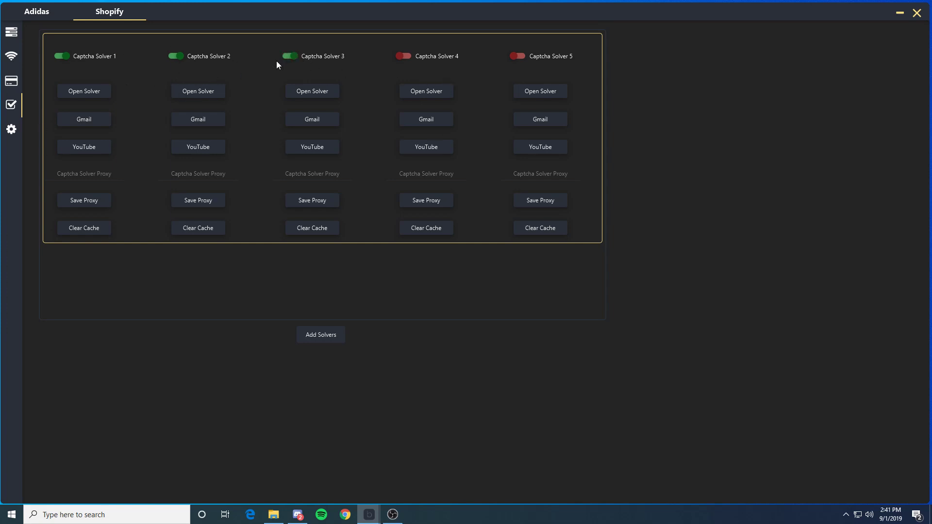
click(96, 176)
Step: Click through the solver proxy fields, then switch Captcha Solvers 3, 2 and 1 off
click(190, 175)
click(100, 176)
click(194, 175)
click(310, 175)
click(93, 175)
click(212, 176)
click(310, 175)
click(199, 175)
click(95, 175)
click(290, 55)
click(176, 56)
click(61, 56)
Step: Add an Undefeated account in settings by entering its email:password, then close the popup
click(12, 130)
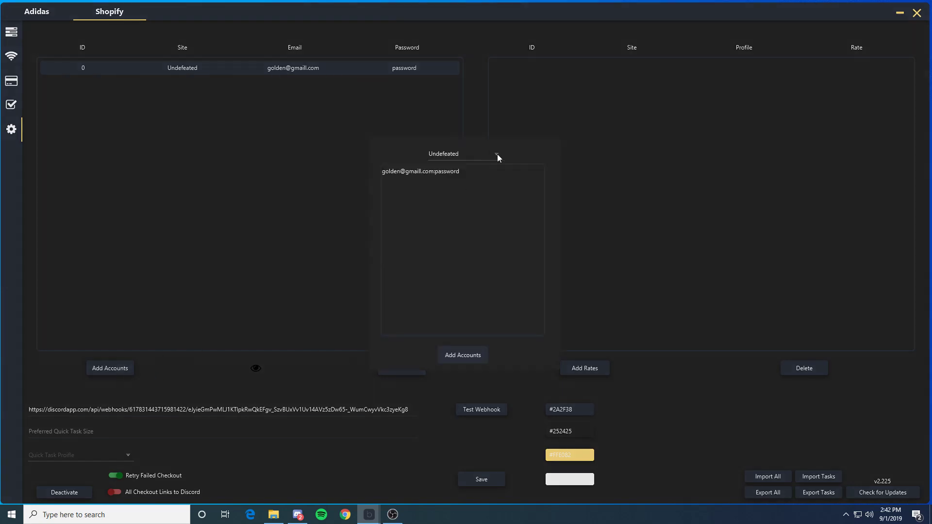
click(497, 153)
click(443, 164)
click(468, 176)
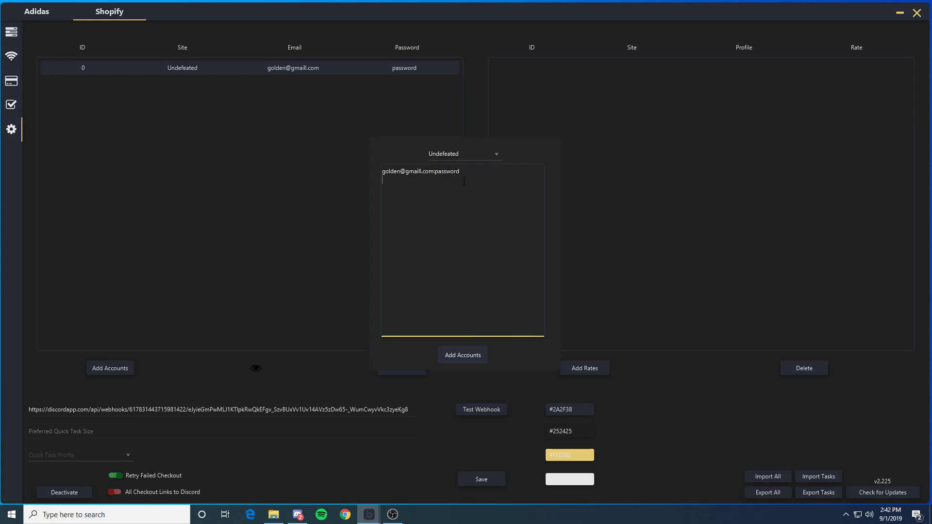
click(469, 359)
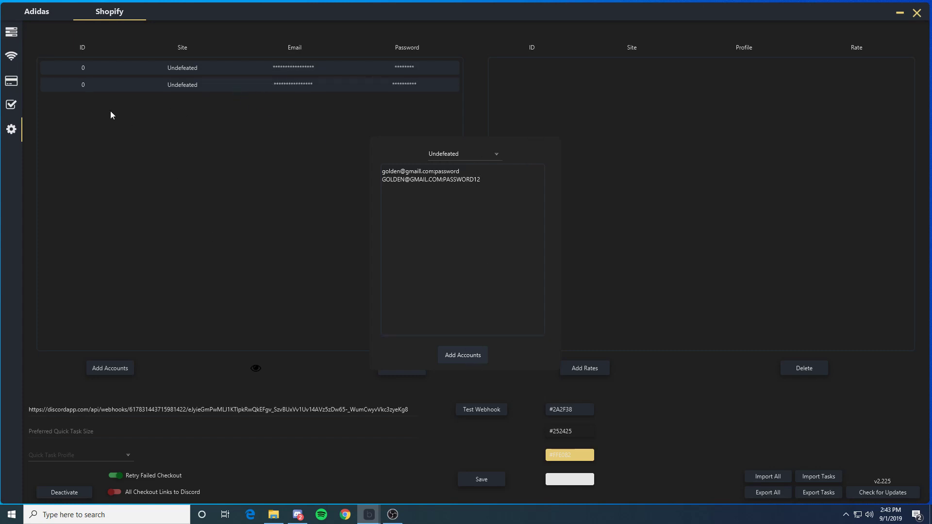
click(10, 31)
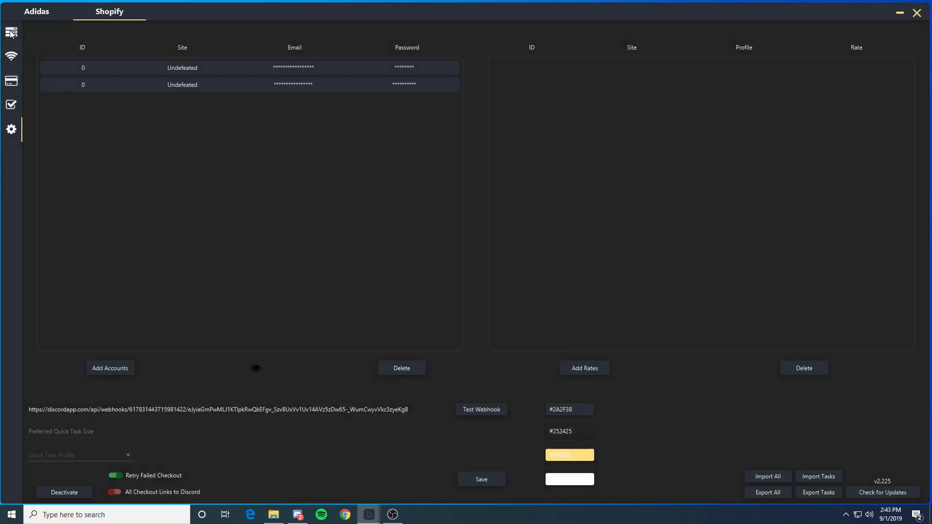
click(10, 31)
Step: In a new task form, toggle account use on, off and on again, then close the form
click(310, 475)
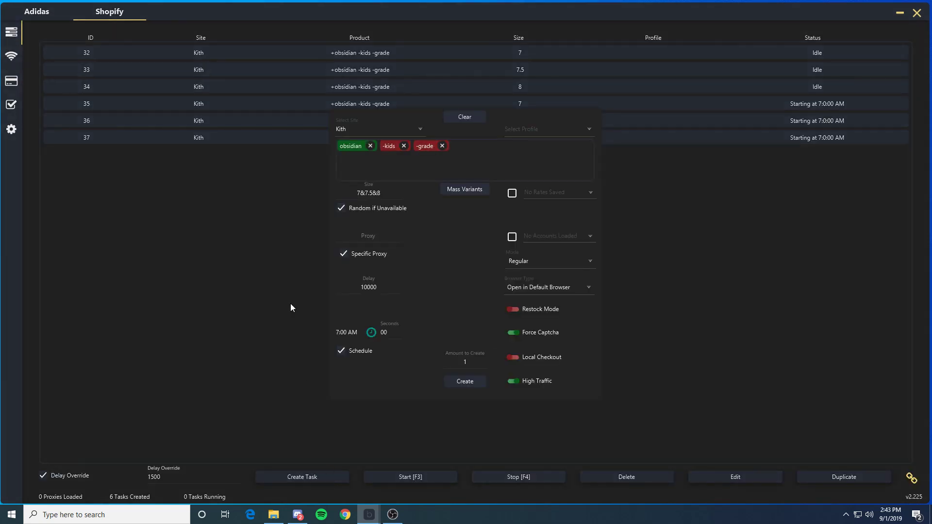
click(588, 238)
click(512, 237)
click(592, 237)
click(512, 237)
click(586, 236)
click(511, 237)
click(570, 242)
click(13, 128)
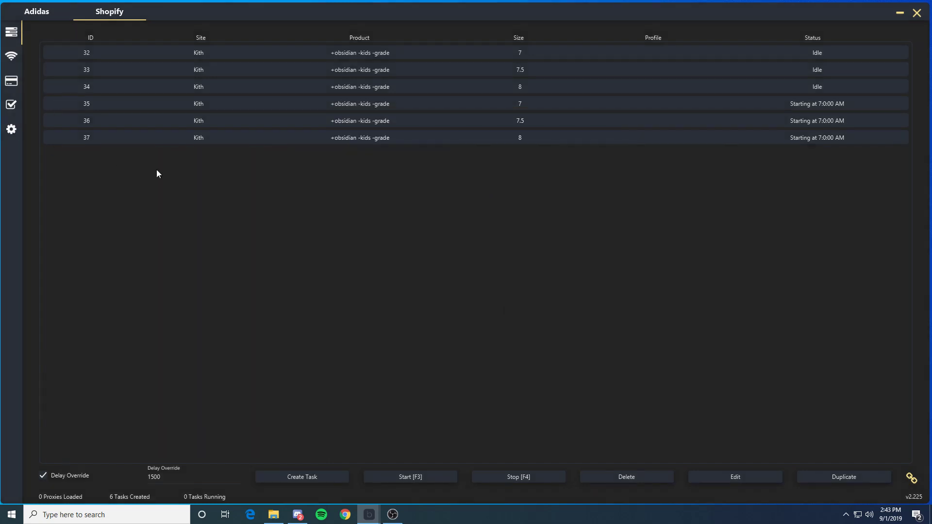
click(10, 130)
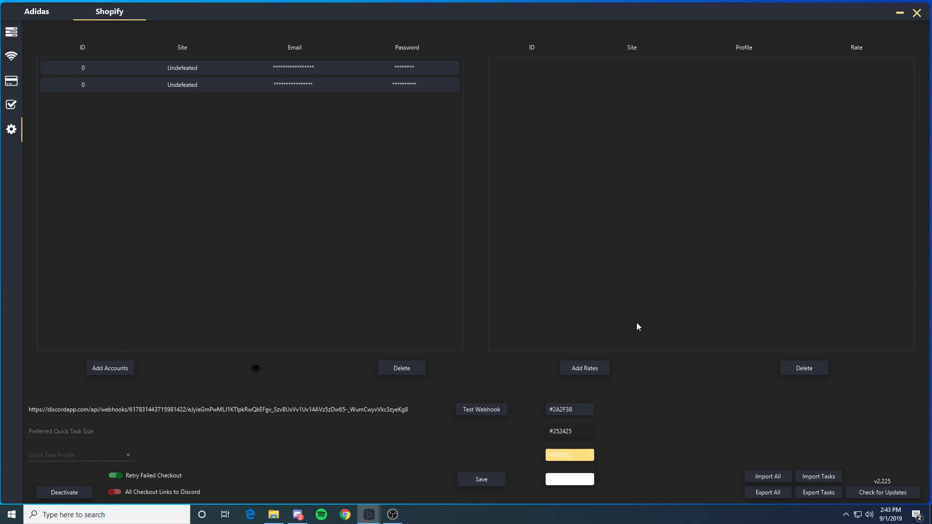
Step: Try harvesting a Kith rate nicknamed 'kith' for the personal profile, then dismiss the failed dialog
click(587, 369)
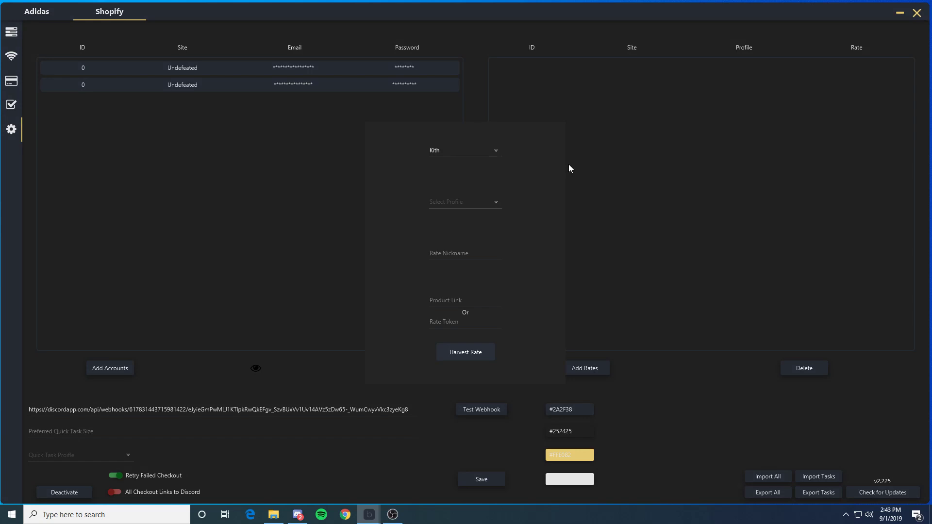
click(495, 152)
click(495, 202)
click(458, 225)
click(491, 254)
text(kith)
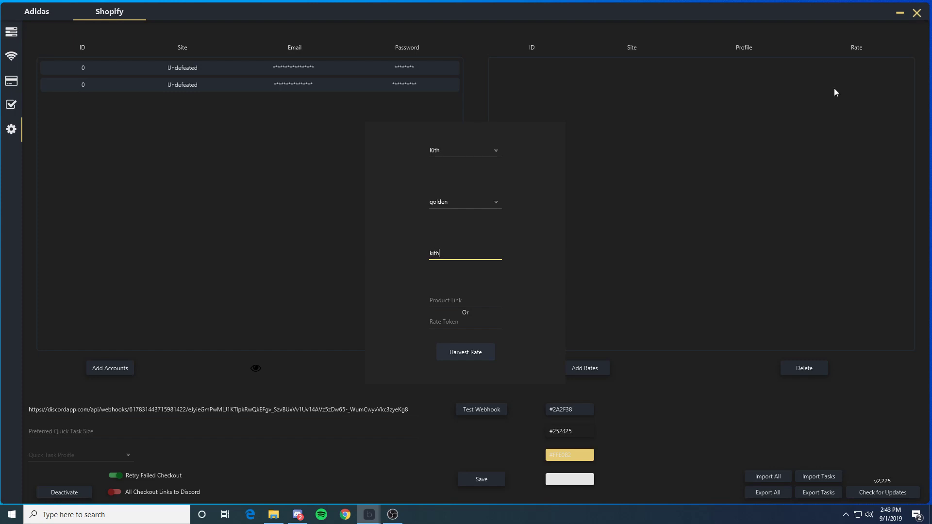
click(460, 302)
click(456, 325)
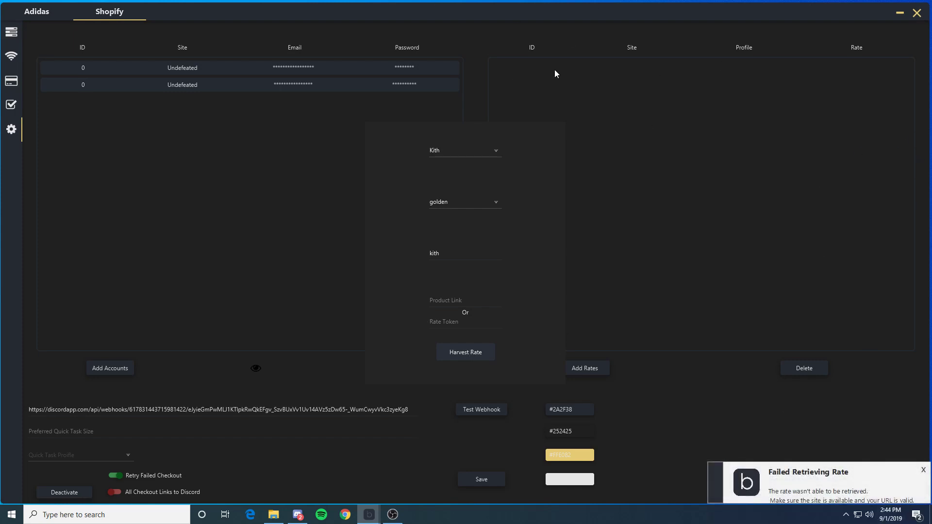
click(242, 228)
click(14, 32)
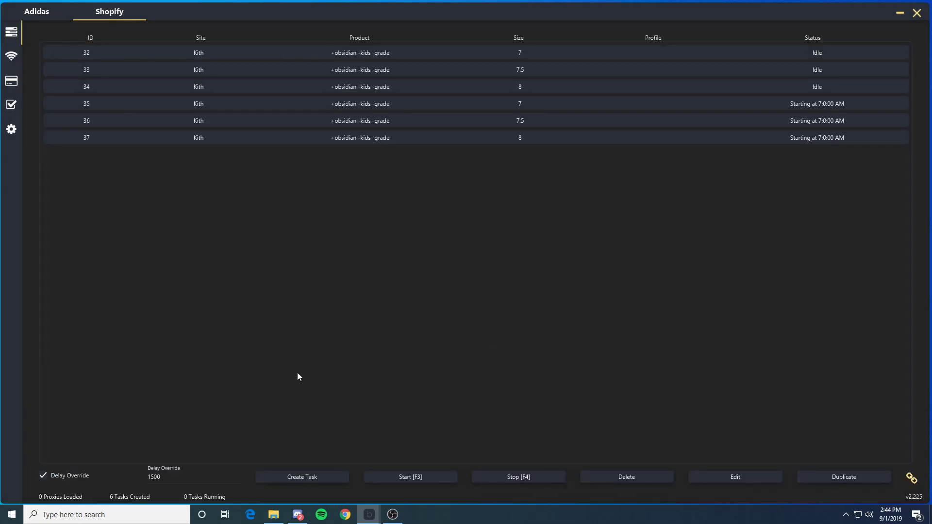
Step: Check the new task form's rates list for saved rates, then close the form
click(307, 475)
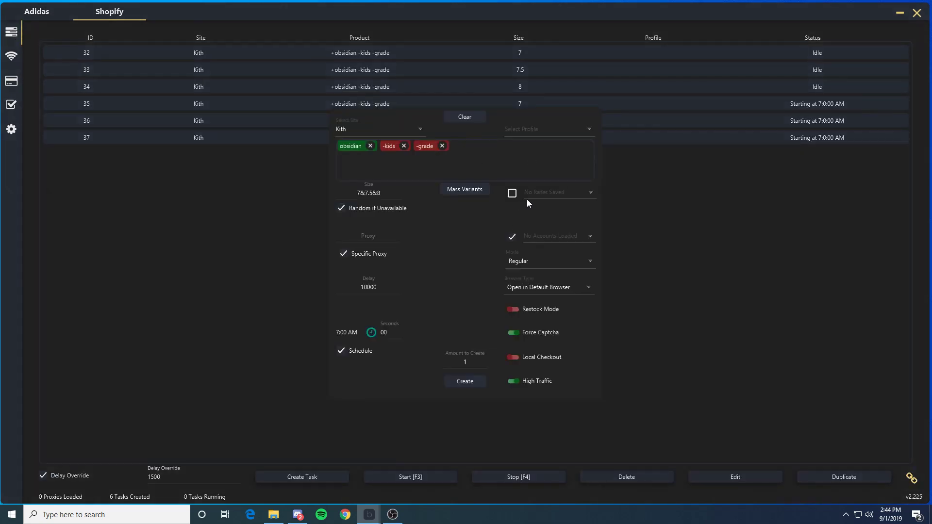
click(594, 194)
click(89, 321)
Step: Delete the old Discord webhook URL from the settings page's webhook field
click(11, 129)
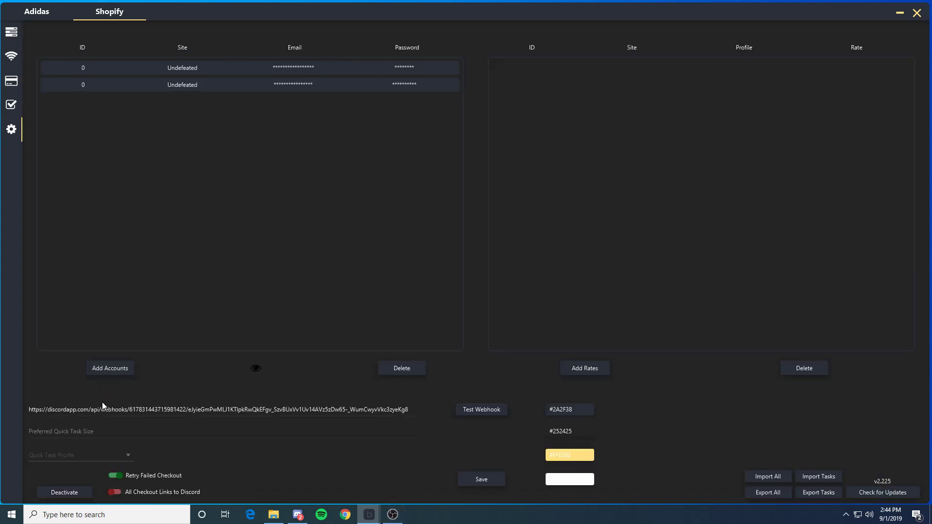
drag(364, 409, 5, 381)
key(BackSpace)
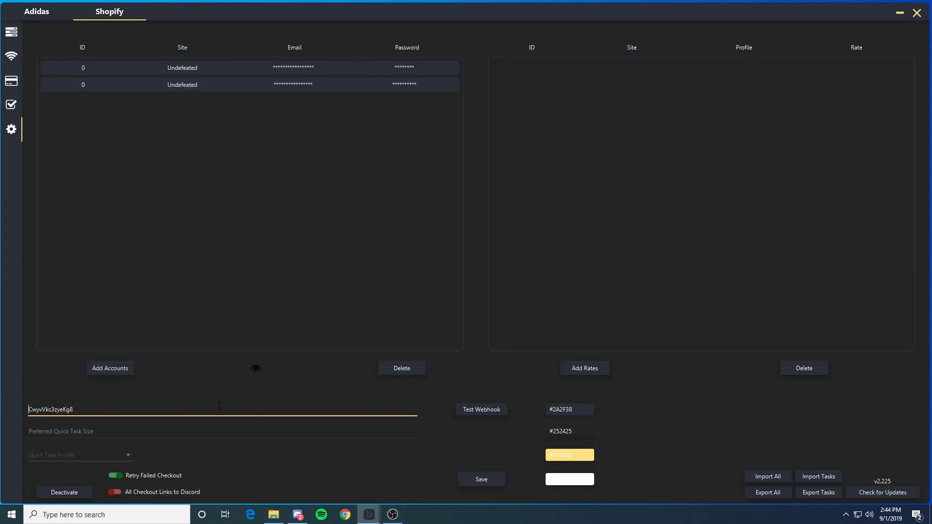
drag(75, 411, 27, 421)
key(BackSpace)
Step: Create and save a Spidey Bot webhook for the SUCCESS server's #general channel, copying its URL
click(297, 514)
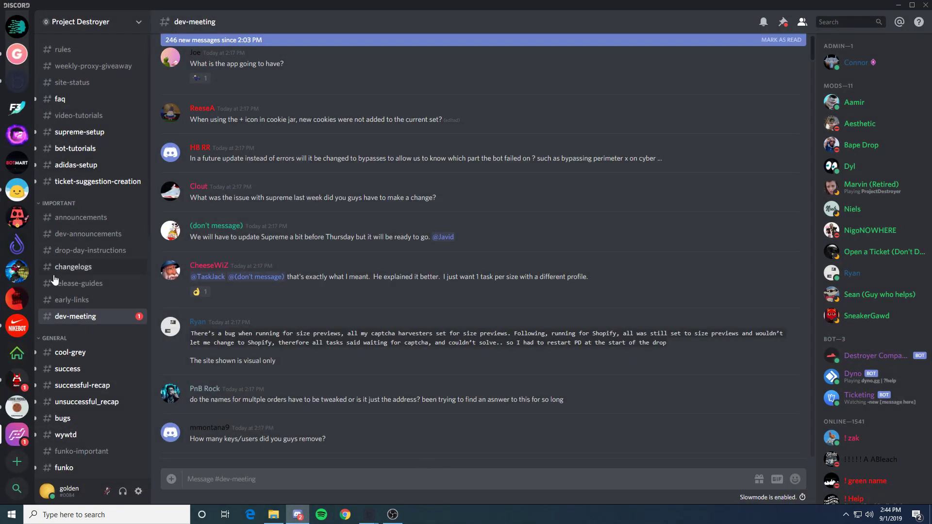
click(23, 272)
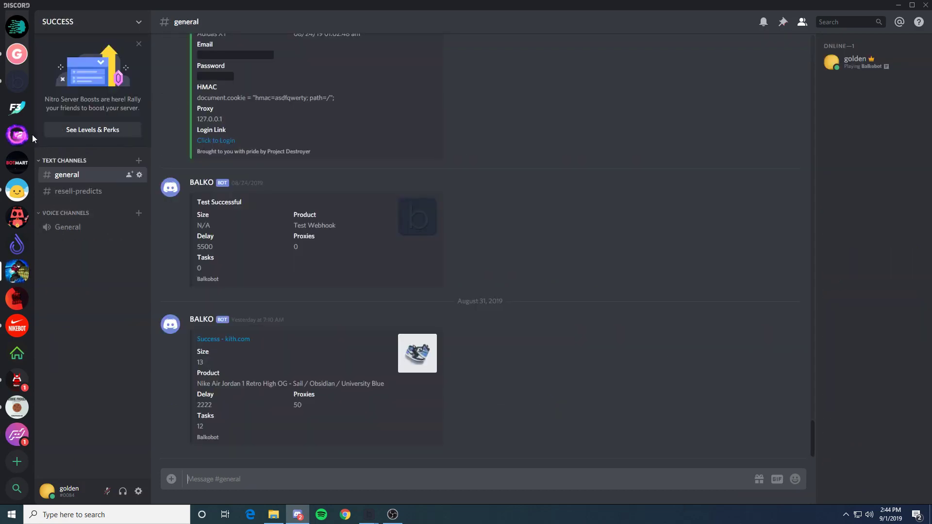
click(139, 175)
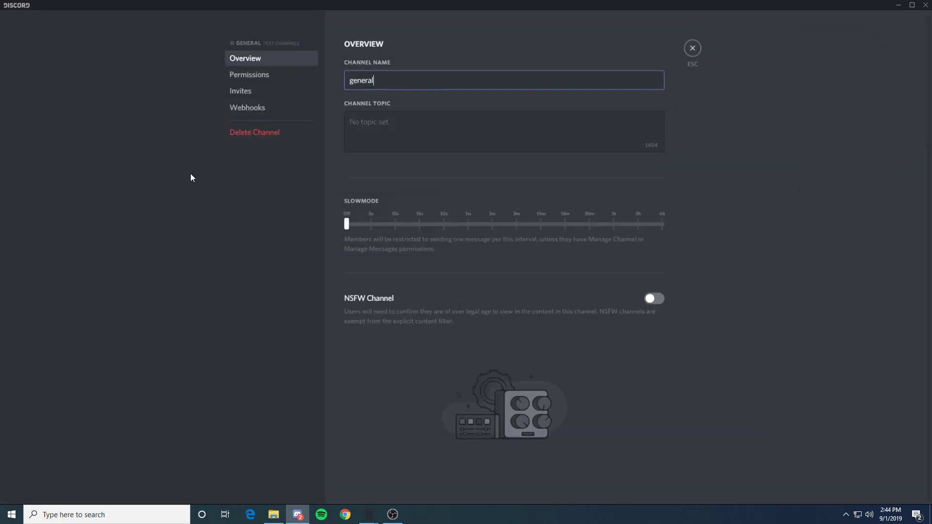
click(248, 109)
click(640, 72)
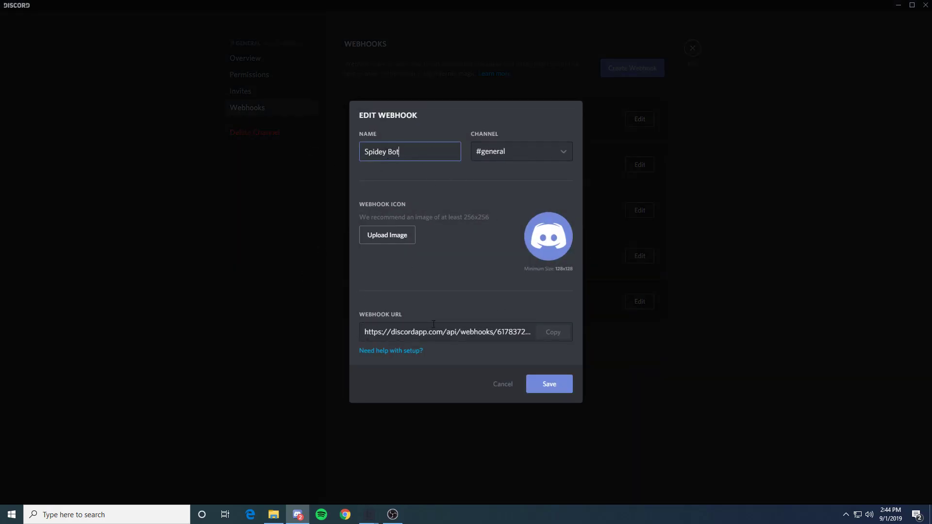
click(550, 332)
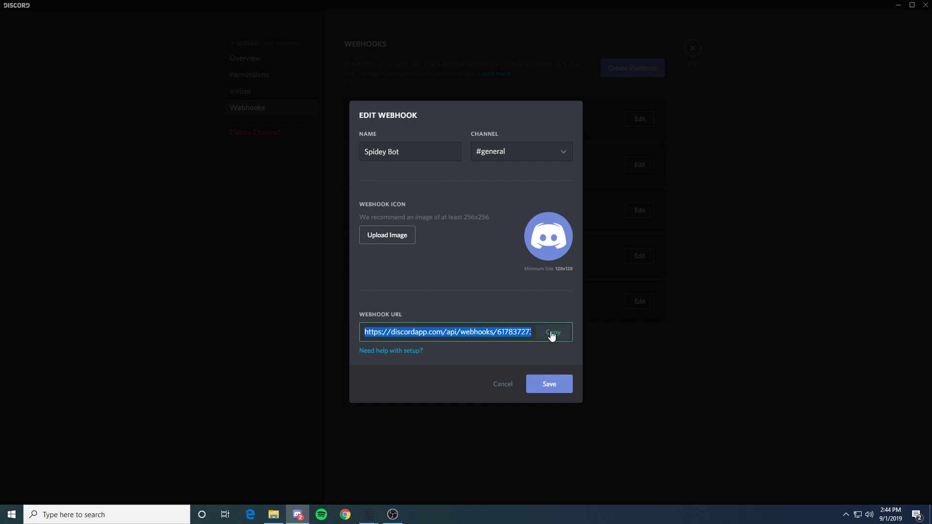
click(552, 386)
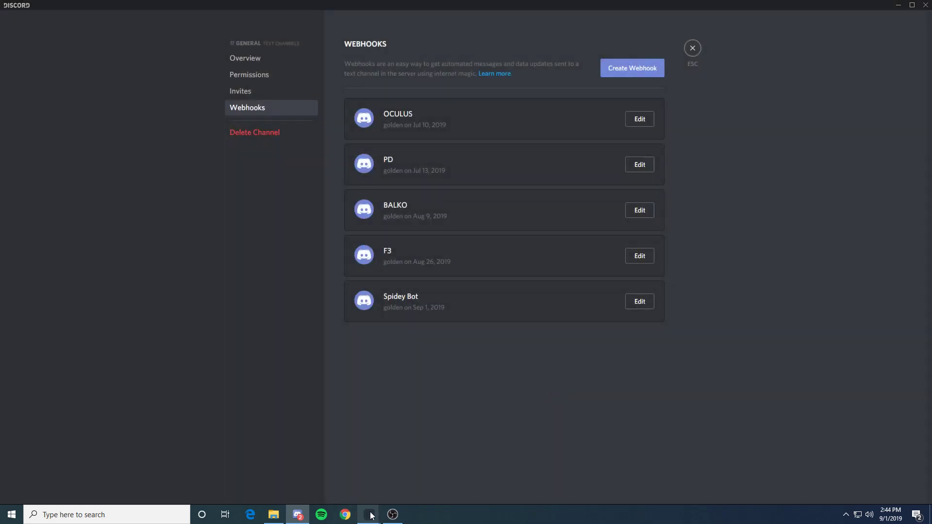
Step: Paste the copied webhook URL into Balkobot's webhook field and save it
click(300, 456)
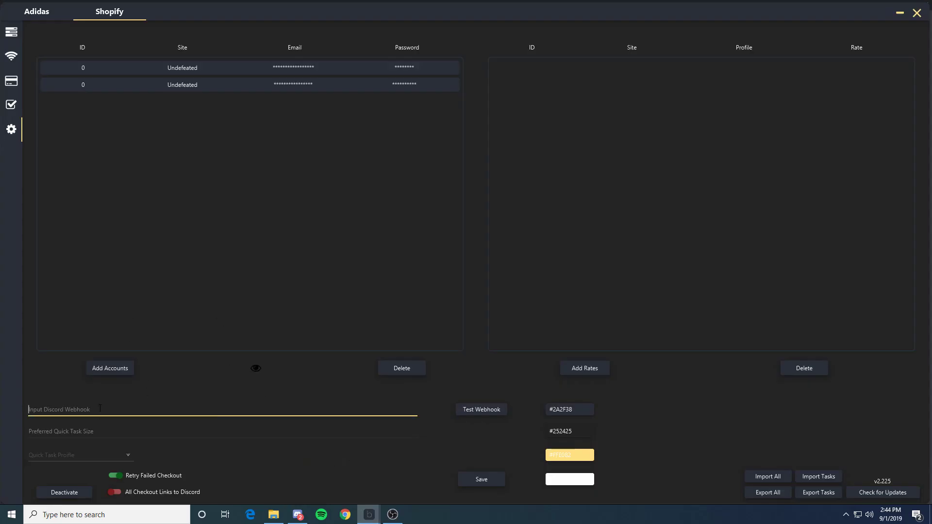
key(ctrl+v)
click(488, 480)
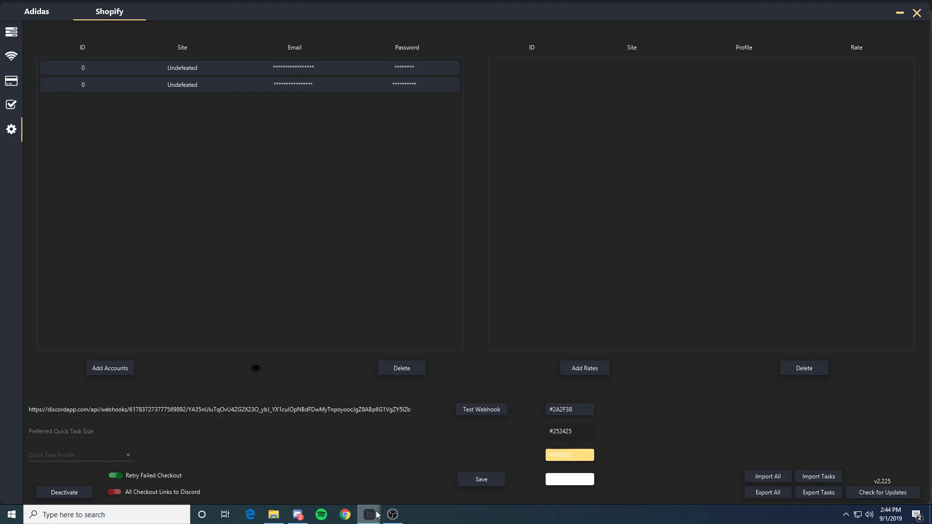
Step: Send a webhook test and view its 'Test Successful' message in Discord's #general channel
click(491, 411)
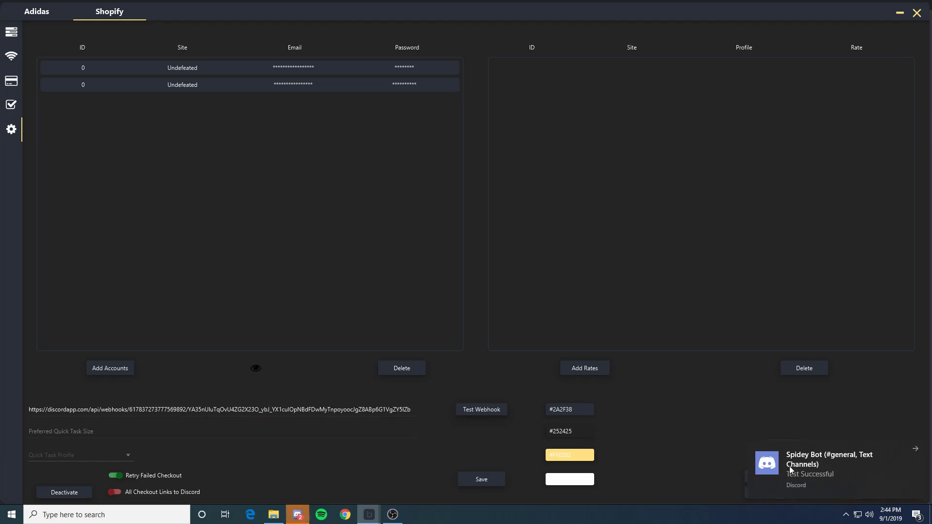
click(838, 478)
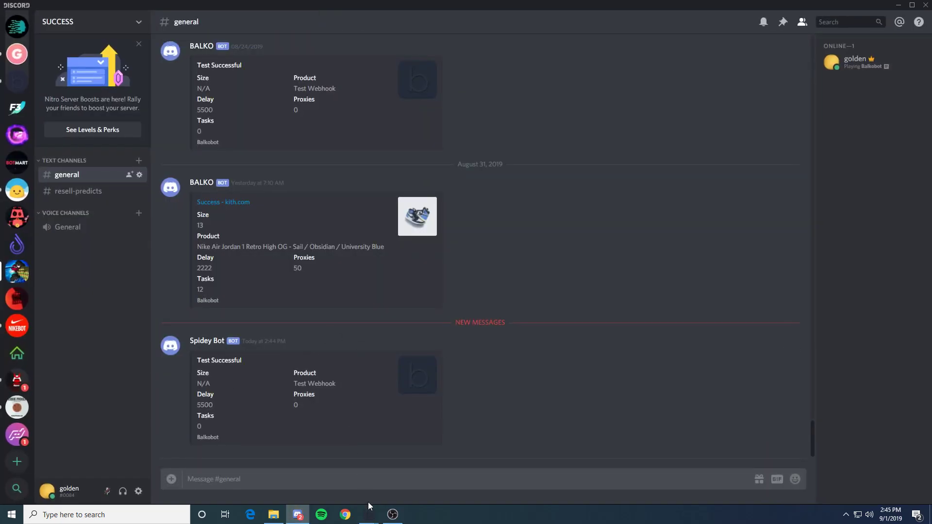
mouse_move(369, 512)
click(332, 478)
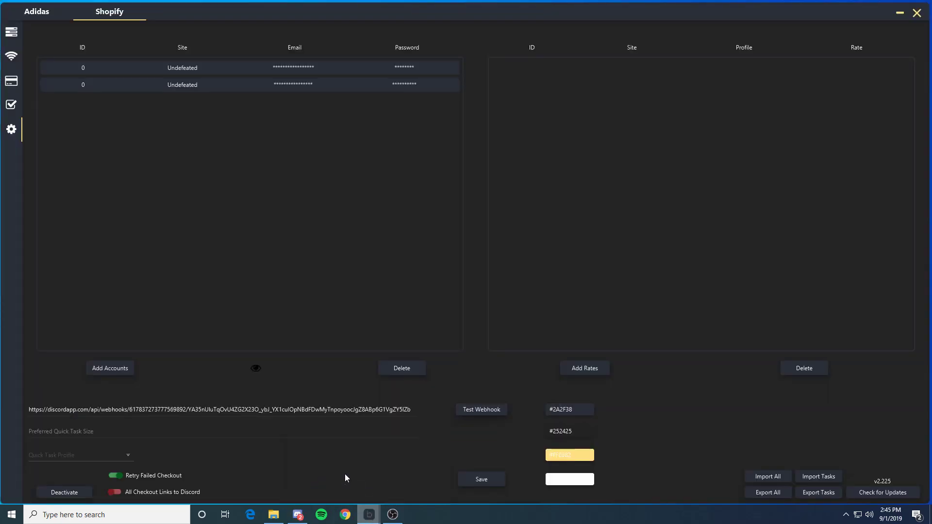
click(81, 434)
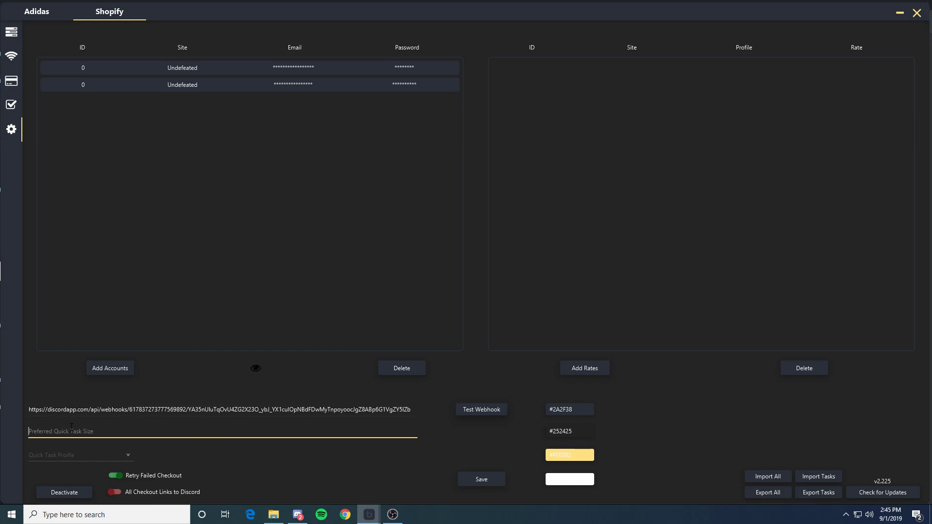
Step: Make personal the quick task profile and leave All Checkout Links to Discord switched on
click(128, 452)
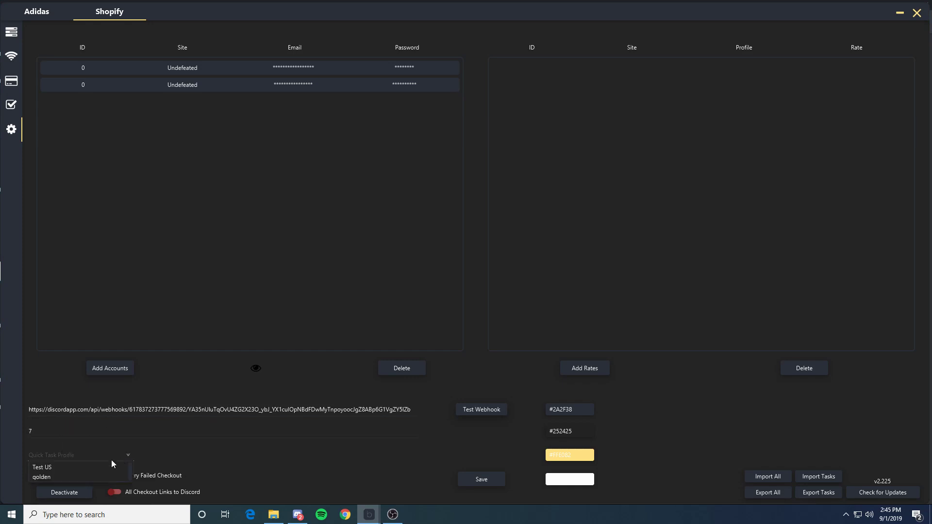
click(65, 477)
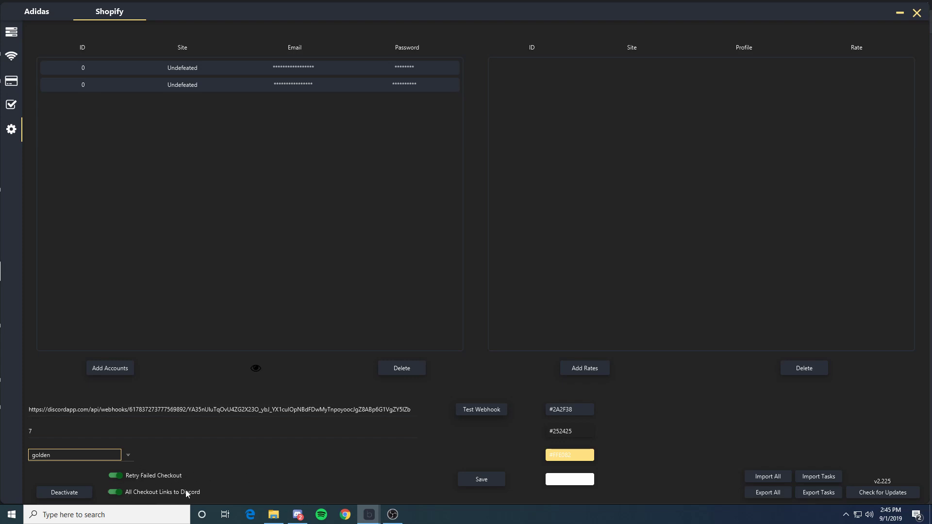
click(120, 492)
click(122, 494)
click(116, 493)
click(11, 32)
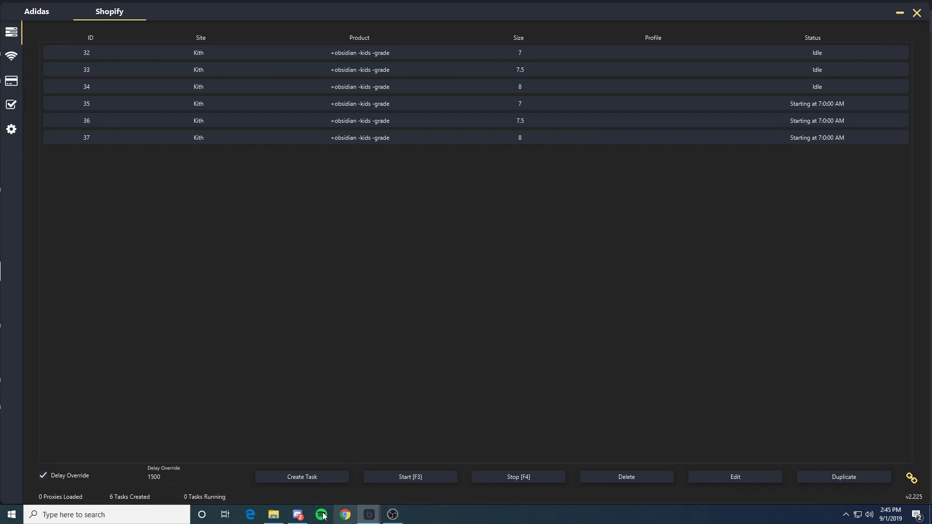
Step: Review Discord #general's earlier Kith checkout links for the Track Paneled L/S Tee, then return to Balkobot
mouse_move(300, 518)
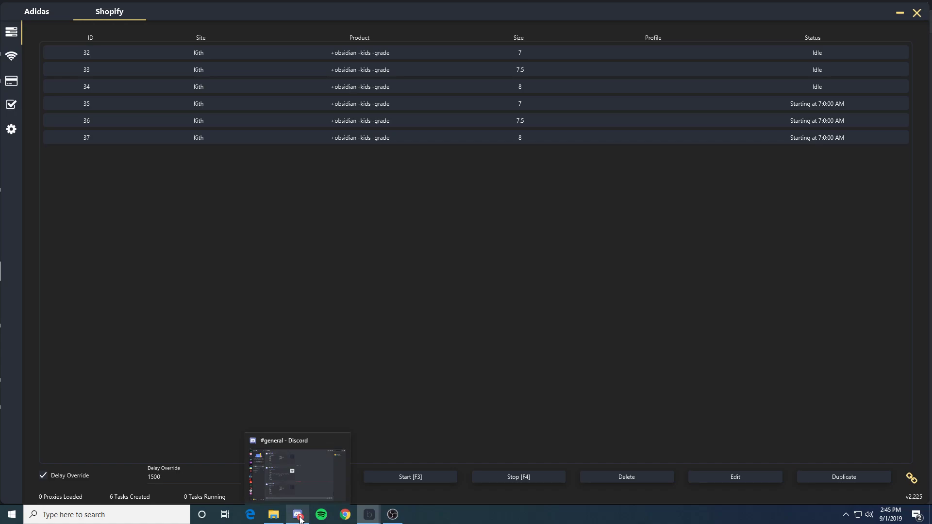
click(299, 480)
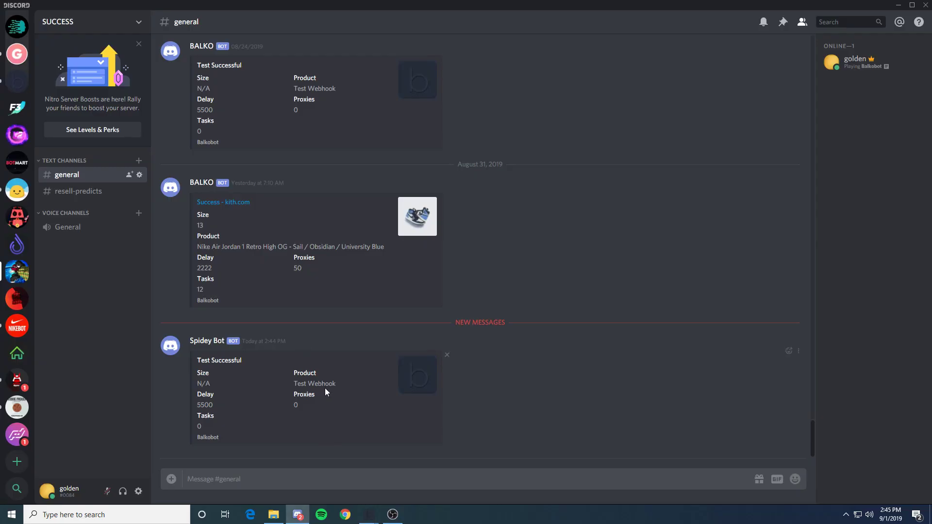
scroll(325, 388, up, 15)
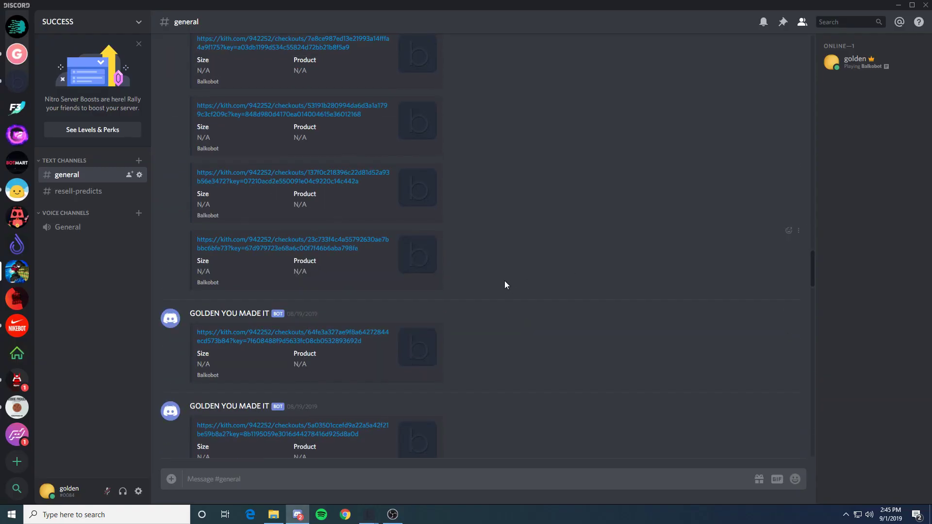
scroll(291, 184, up, 8)
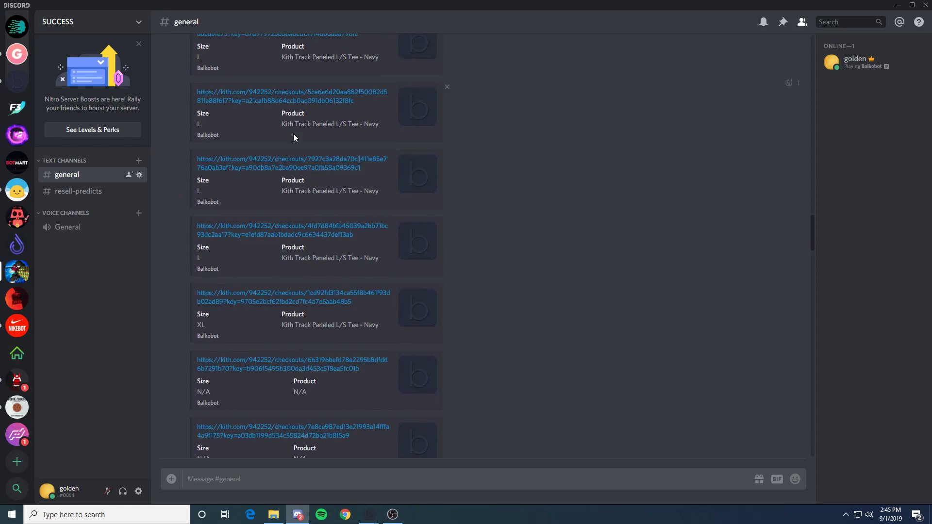
scroll(293, 134, up, 4)
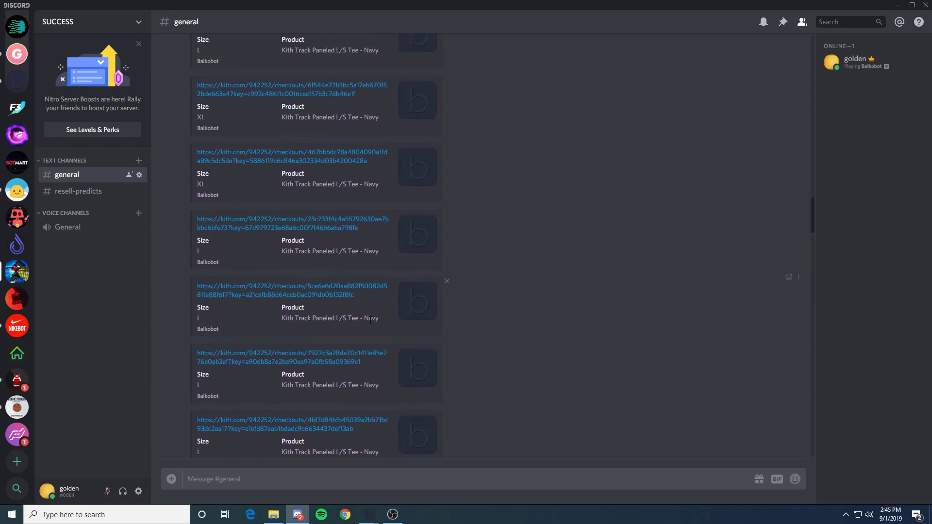
scroll(370, 320, up, 6)
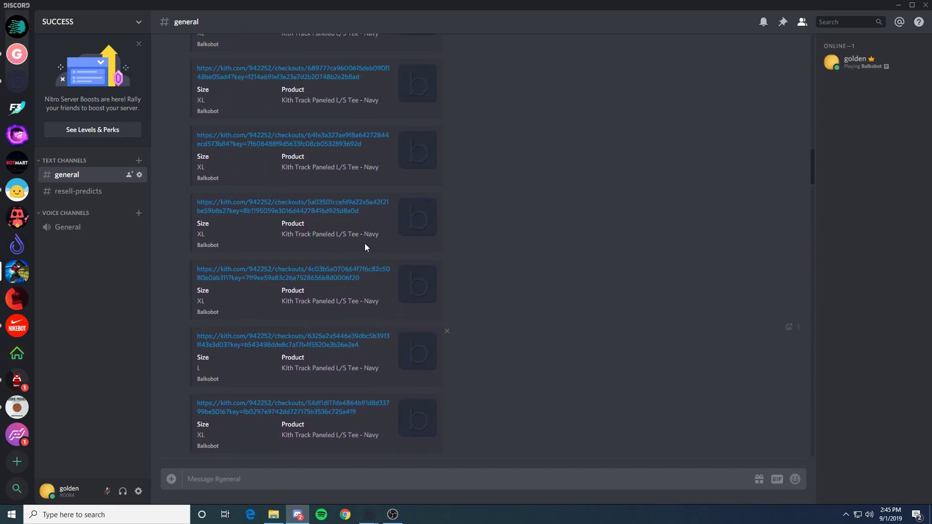
scroll(365, 247, up, 8)
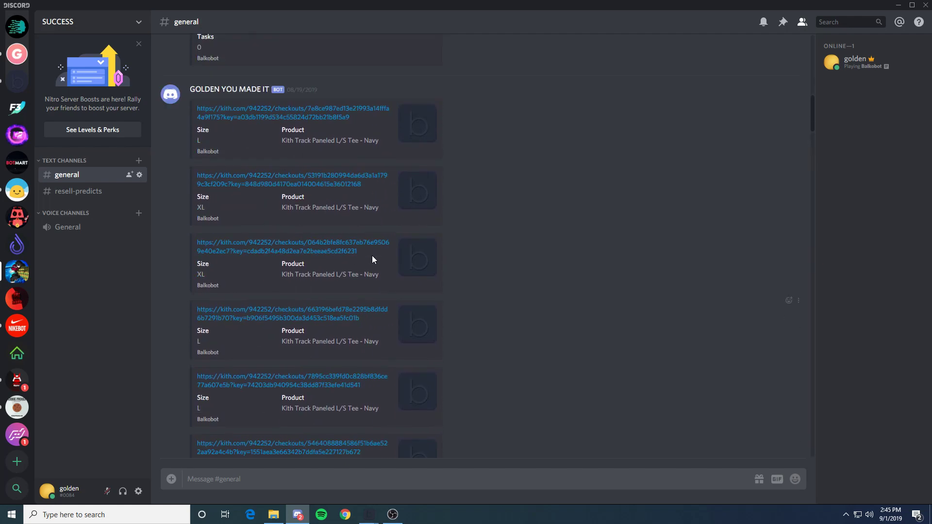
scroll(272, 228, up, 2)
scroll(316, 194, down, 9)
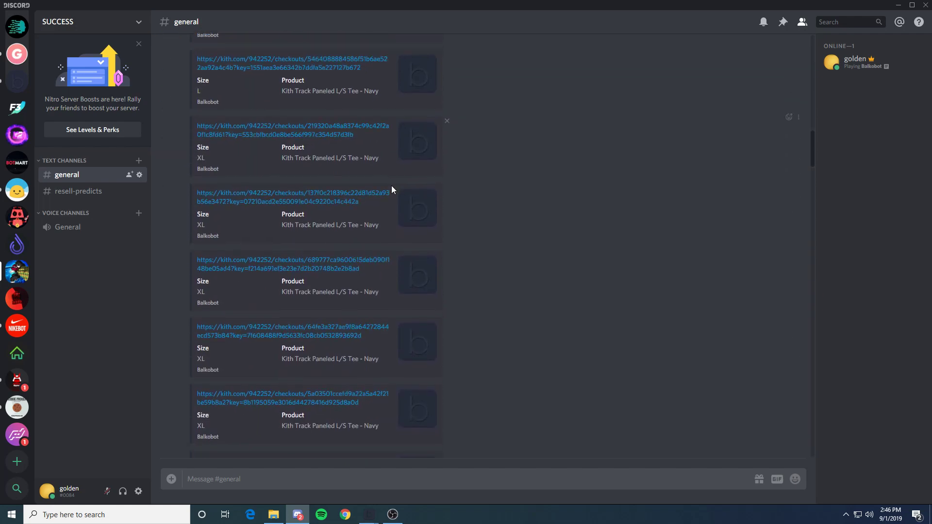
scroll(378, 204, down, 10)
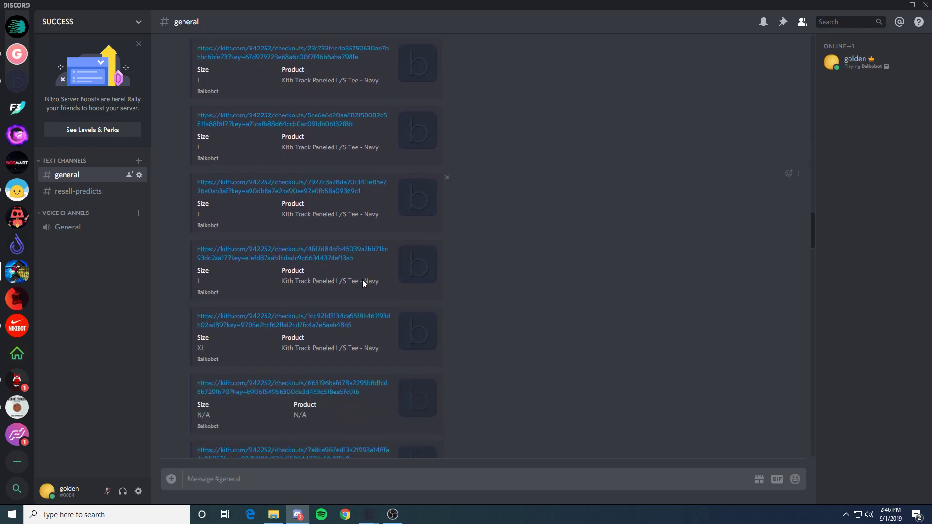
scroll(362, 280, down, 3)
mouse_move(369, 515)
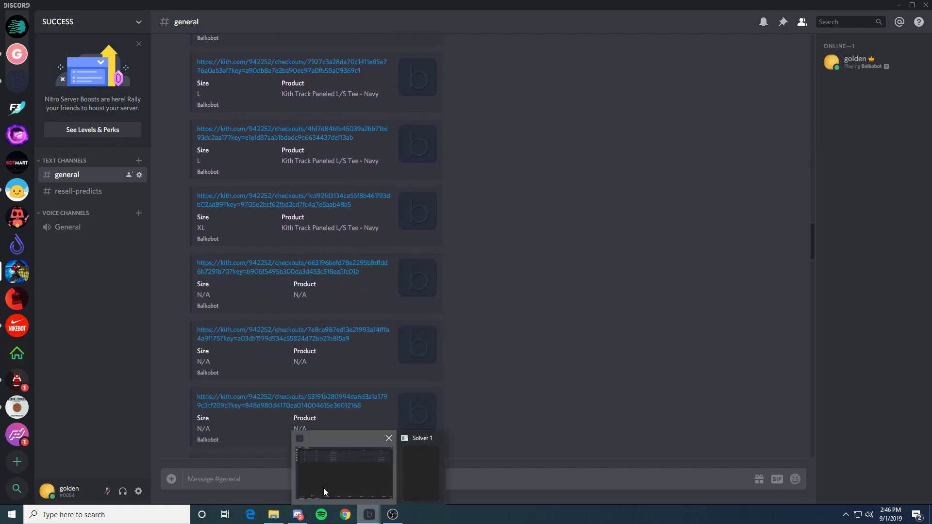
click(325, 492)
Step: Switch off All Checkout Links to Discord and set the first theme colour to grey #616161
click(11, 127)
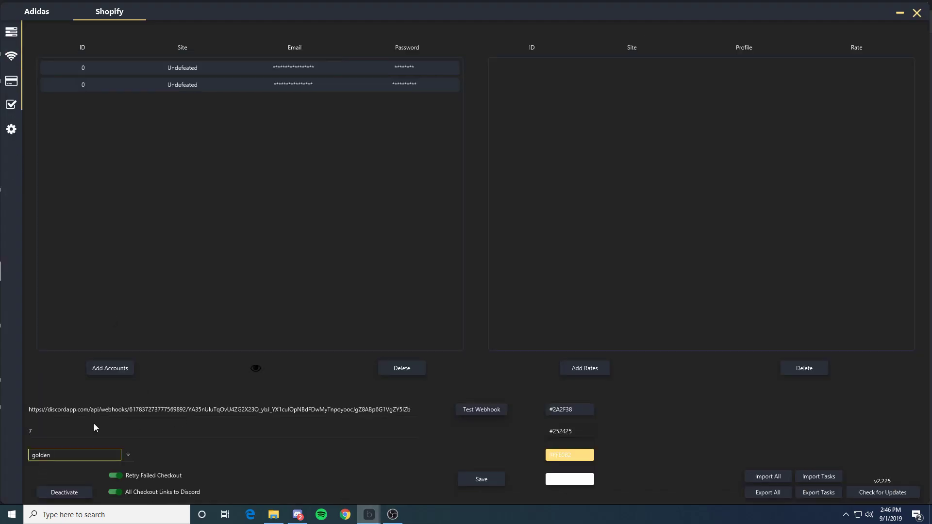
click(114, 492)
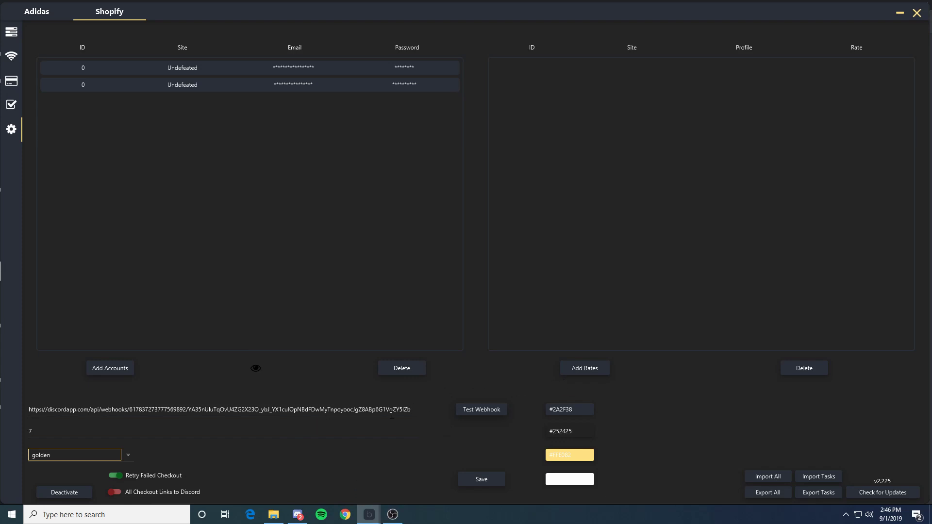
click(569, 409)
click(654, 438)
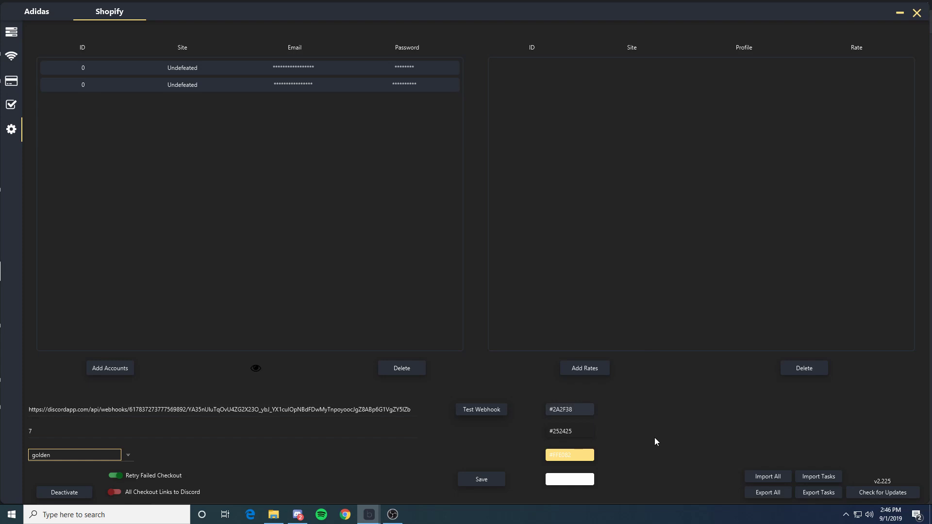
click(580, 411)
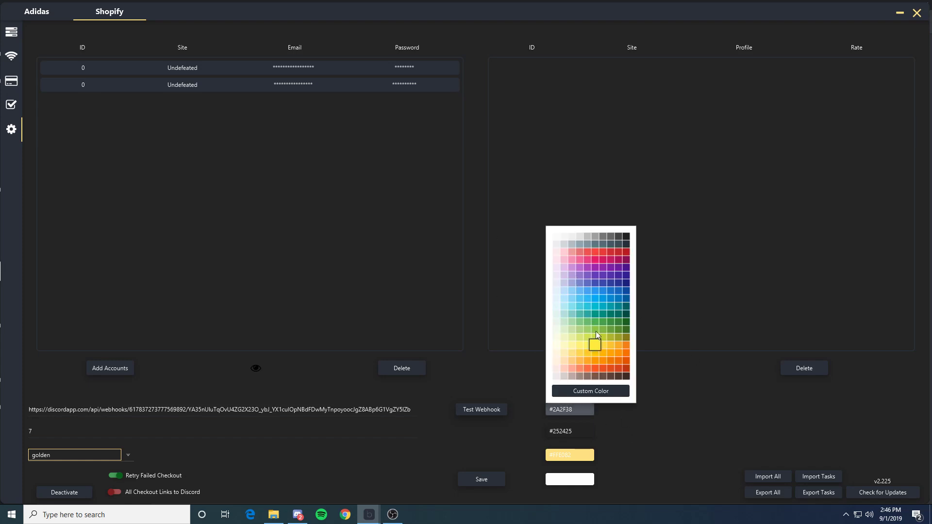
click(575, 409)
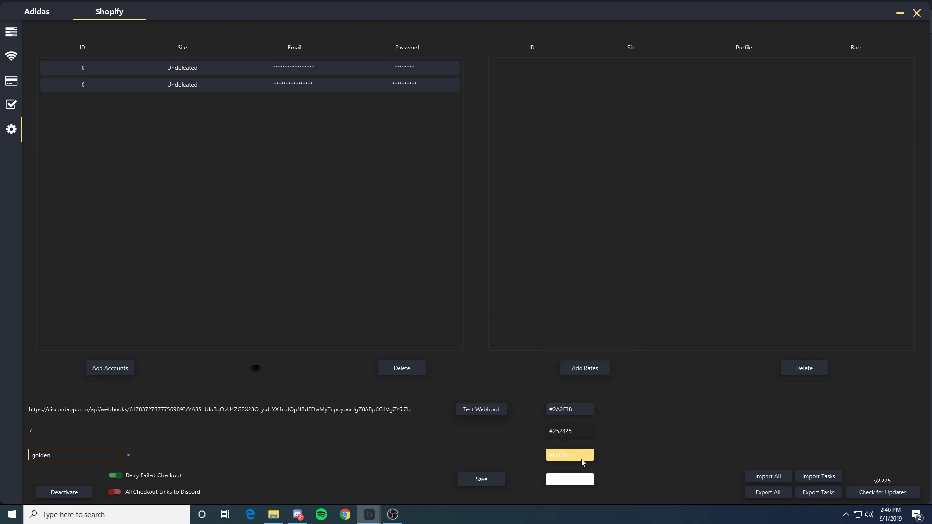
click(569, 409)
click(610, 246)
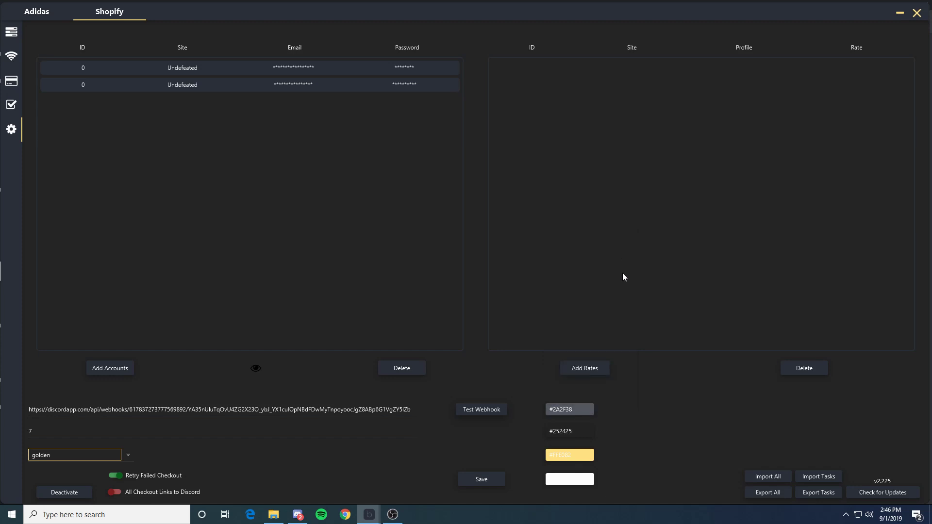
Step: Set the second theme colour to dark grey #212121
click(574, 434)
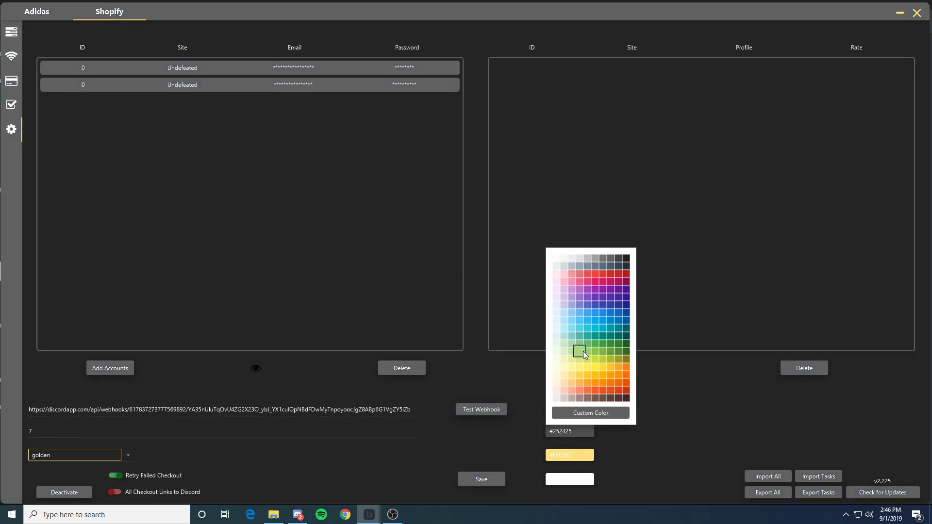
click(583, 351)
click(567, 454)
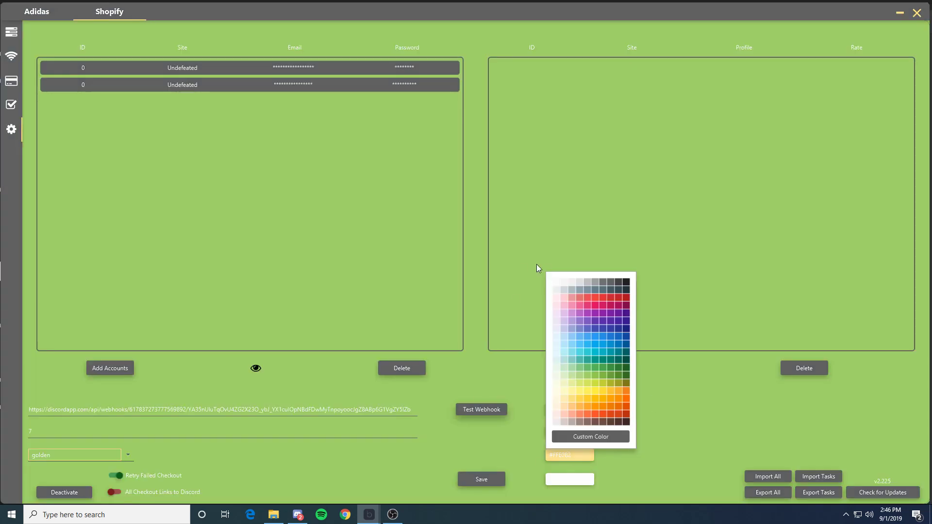
click(556, 282)
click(578, 455)
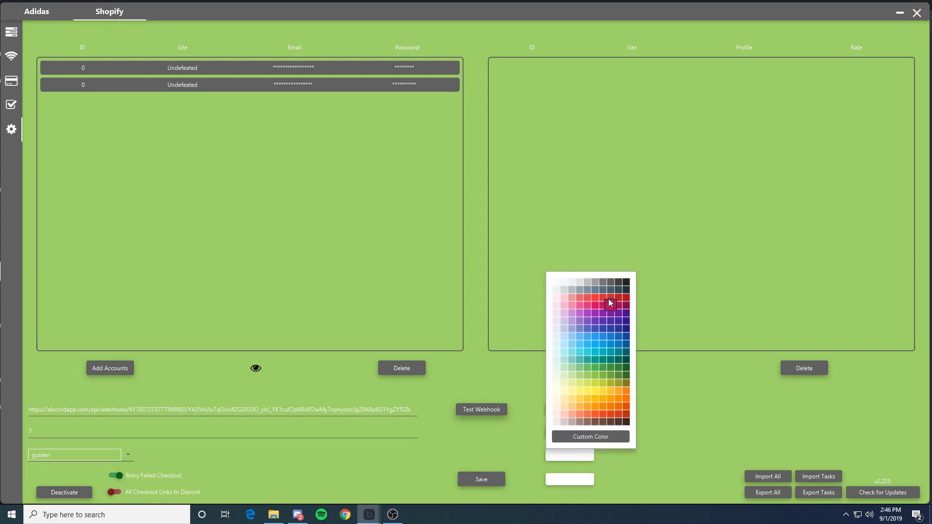
click(626, 281)
click(577, 429)
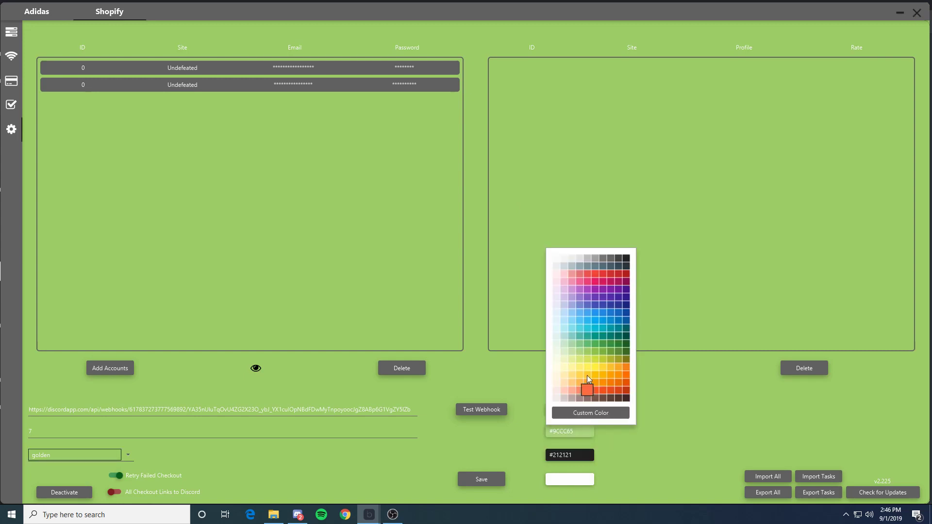
click(626, 258)
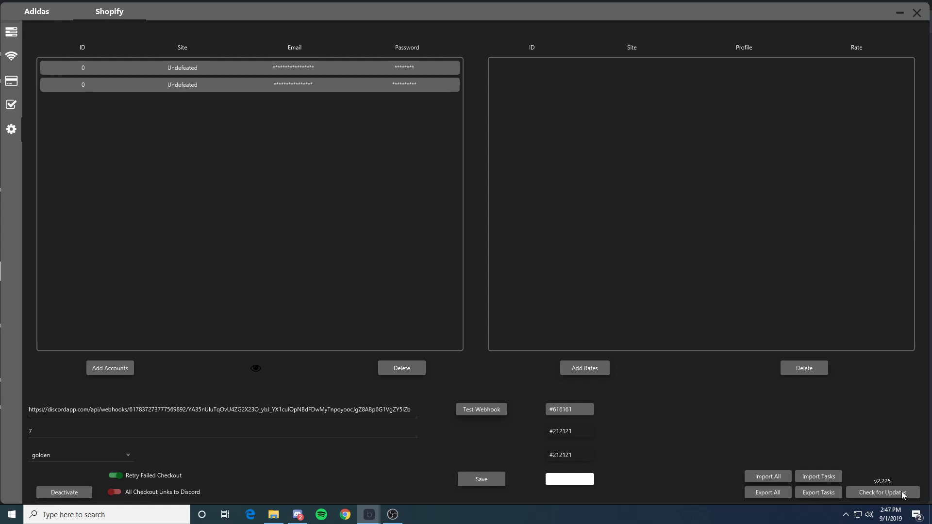
Step: Confirm Balkobot is up to date, dismiss the notice, and go back to the Kith tasks list
click(863, 491)
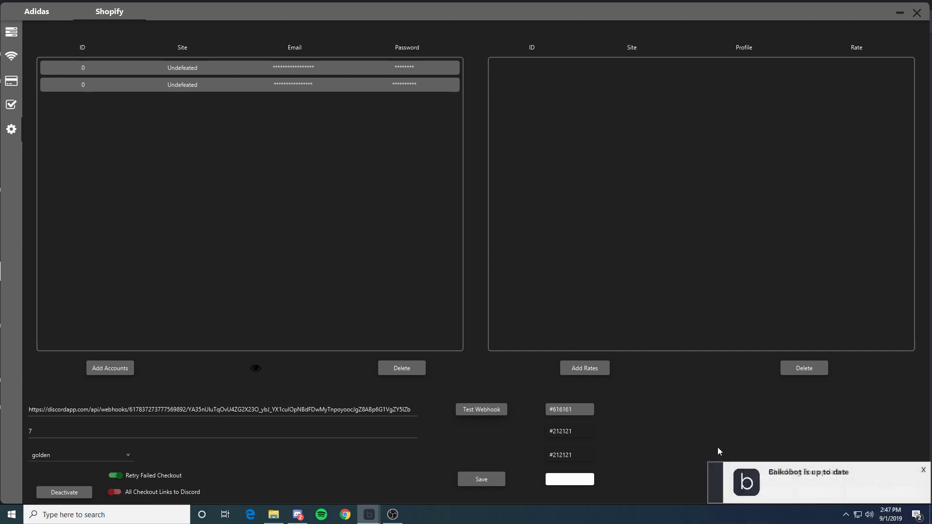
click(922, 472)
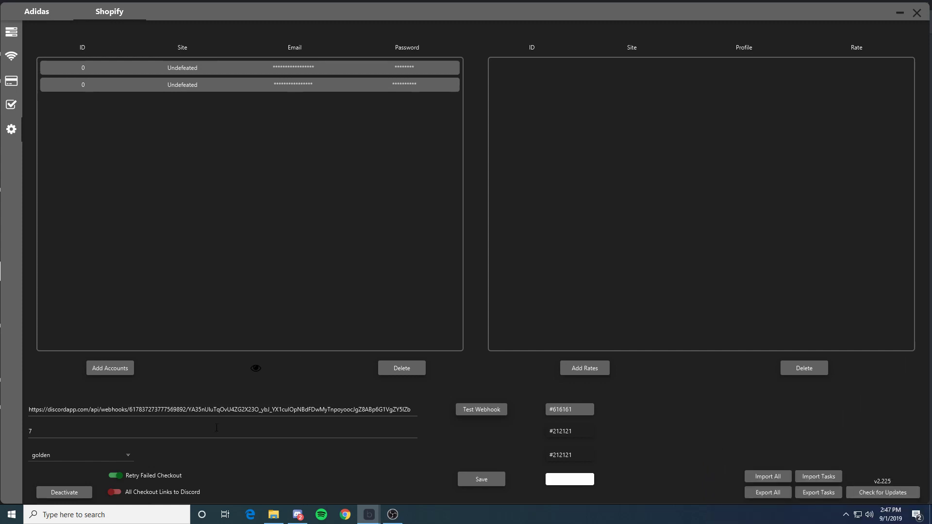
click(11, 32)
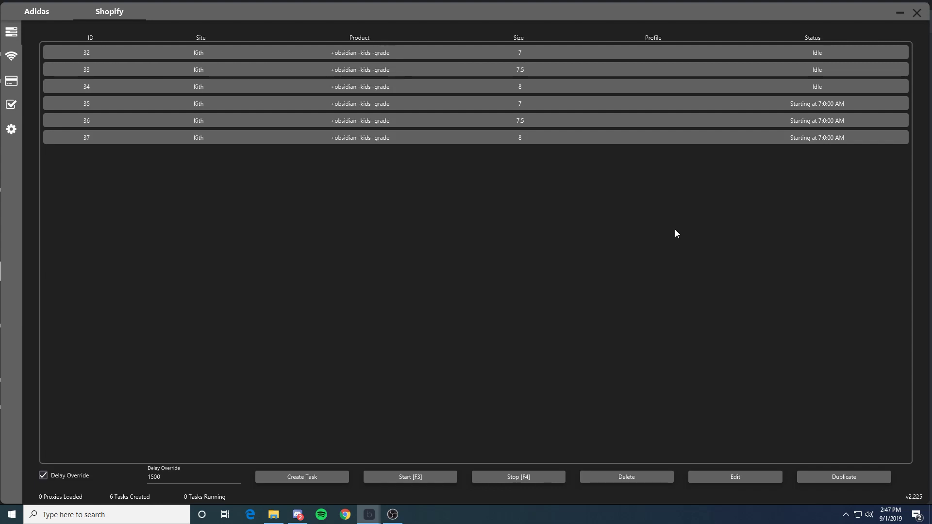